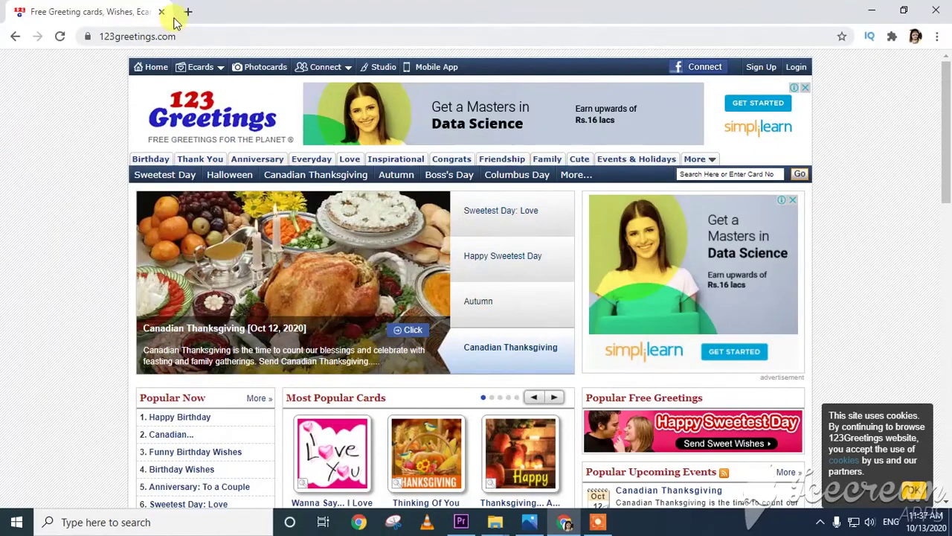
- Select the 123greetings.com address in the browser's address bar
left_click(192, 37)
- Reload the home page and search the site for 'happy teachers day' cards
key("Return")
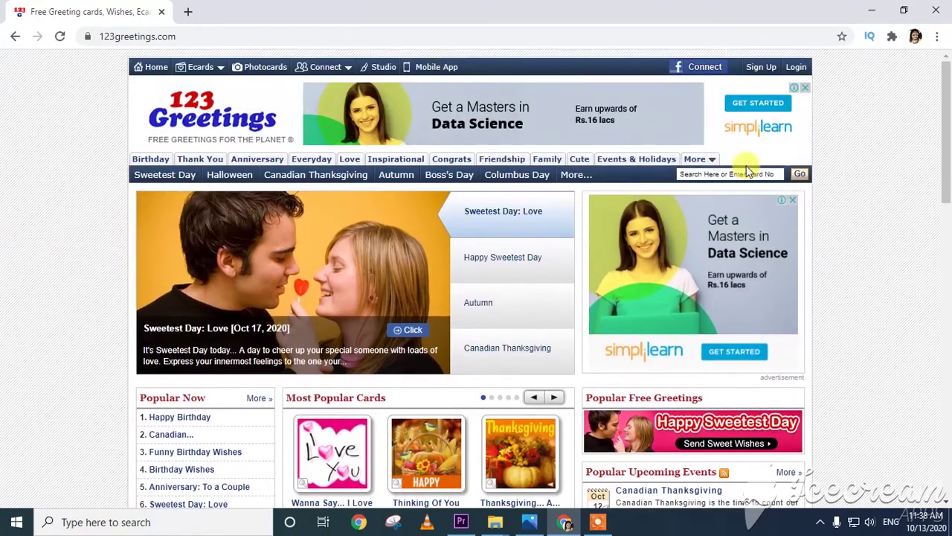
left_click(733, 173)
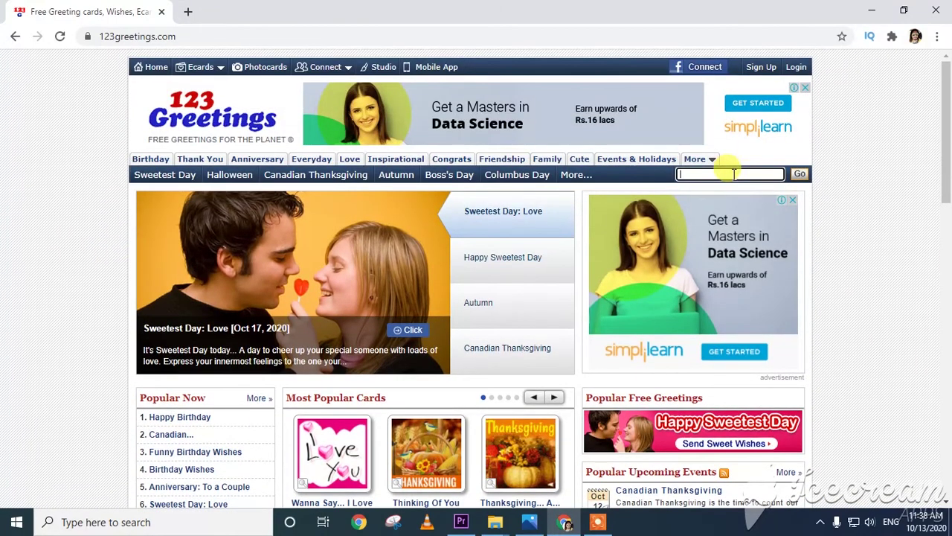
type("happy ")
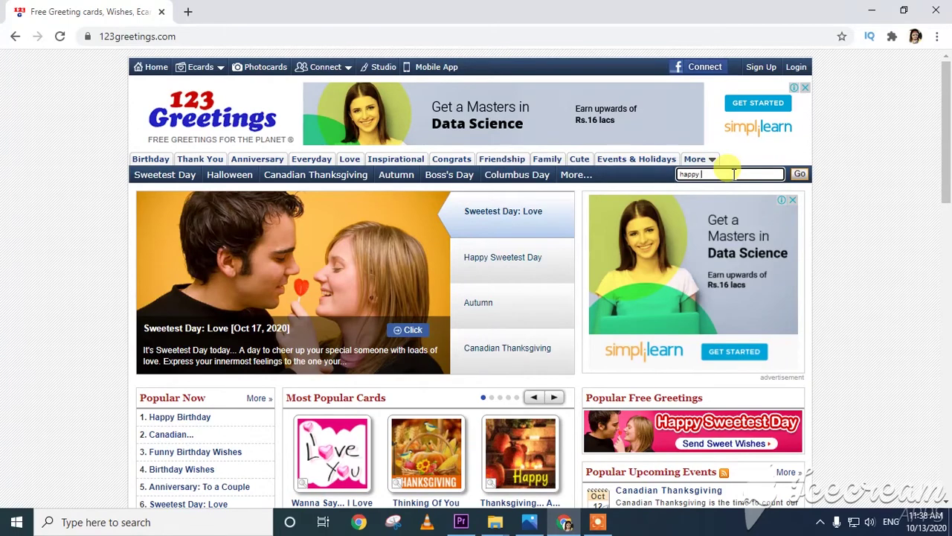
type("teachers day")
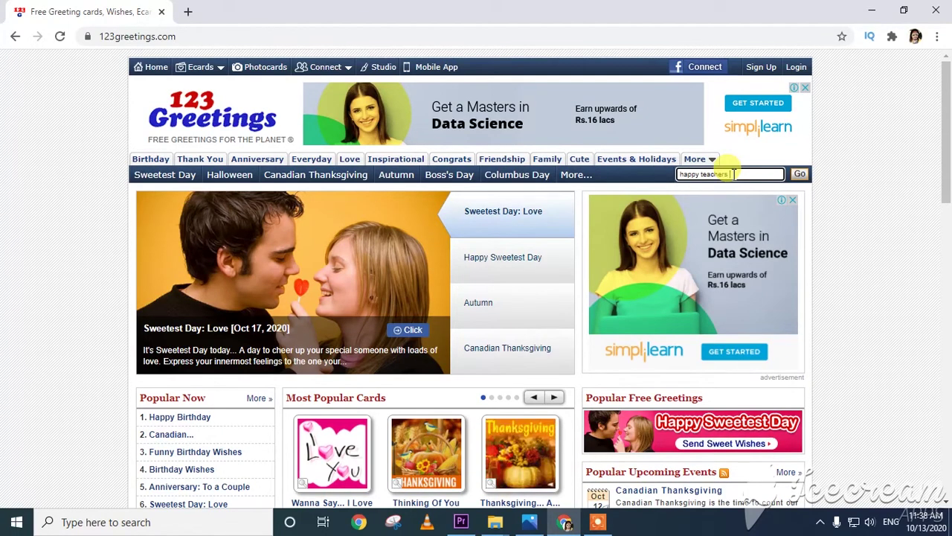
left_click(800, 174)
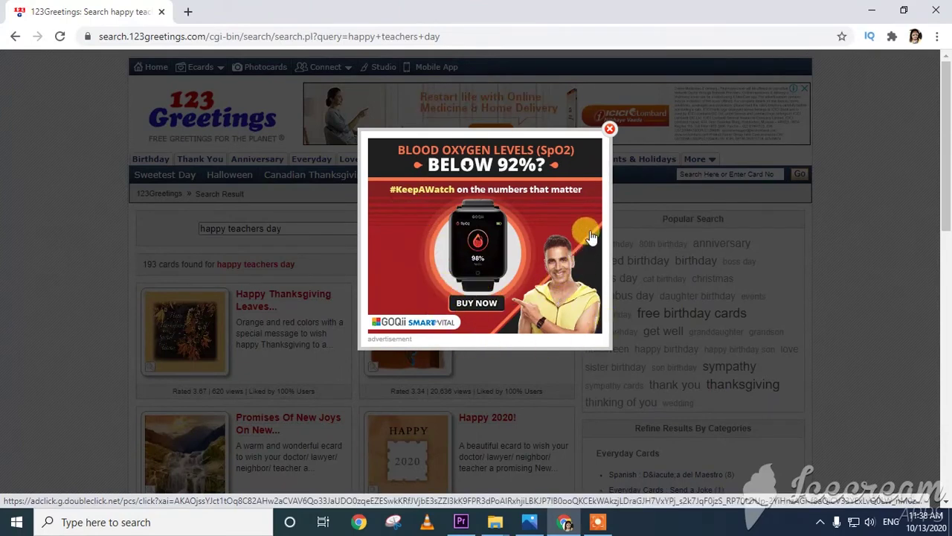
- Dismiss the ad and open the 'My Teacher Is Great!' ecard from the results
left_click(609, 131)
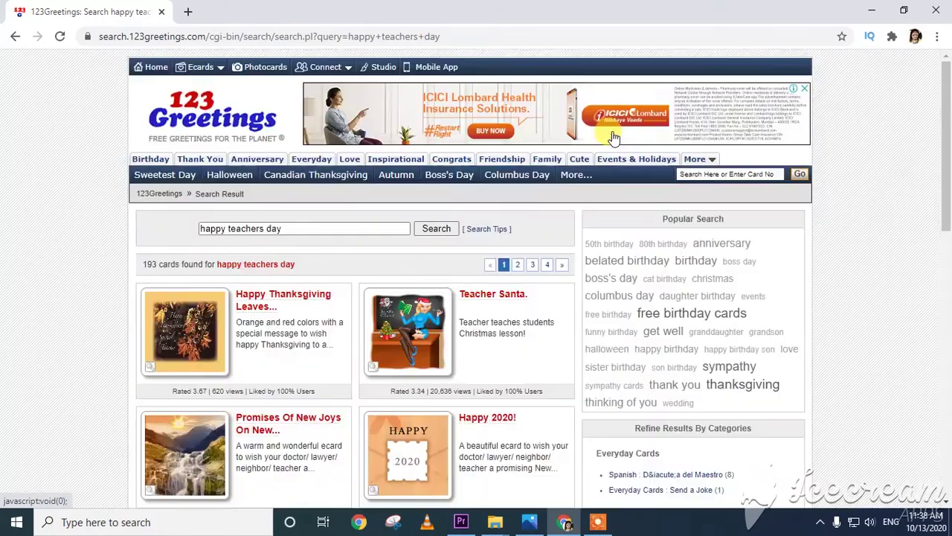
scroll(476, 356, "down", 7)
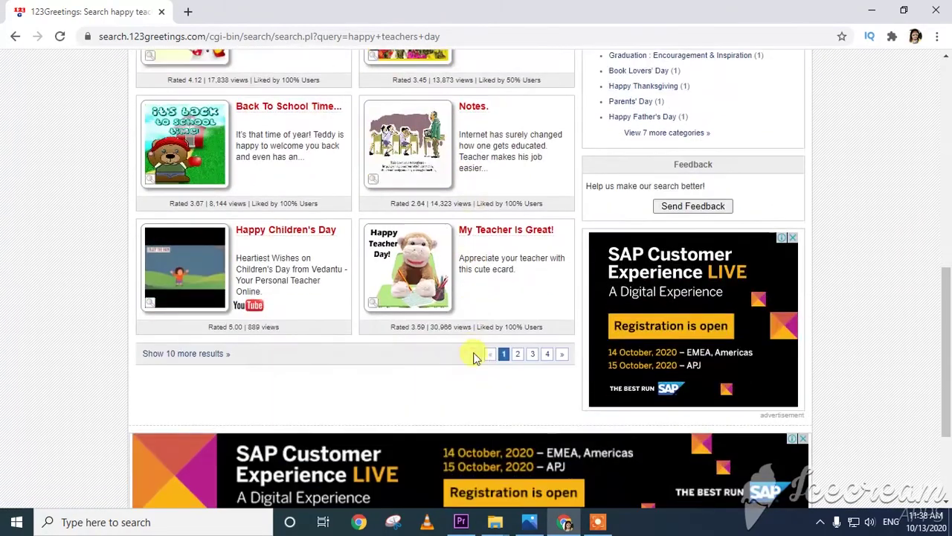
scroll(334, 240, "up", 1)
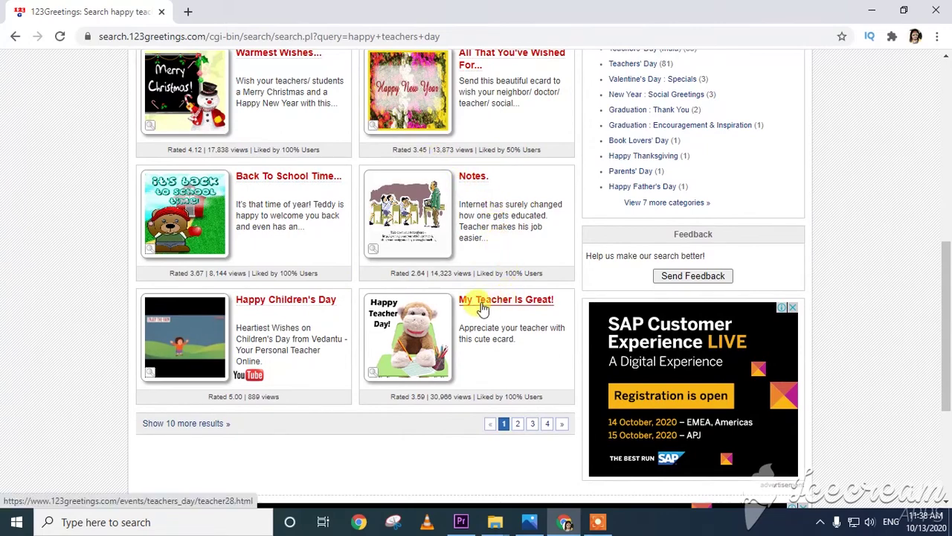
left_click(413, 329)
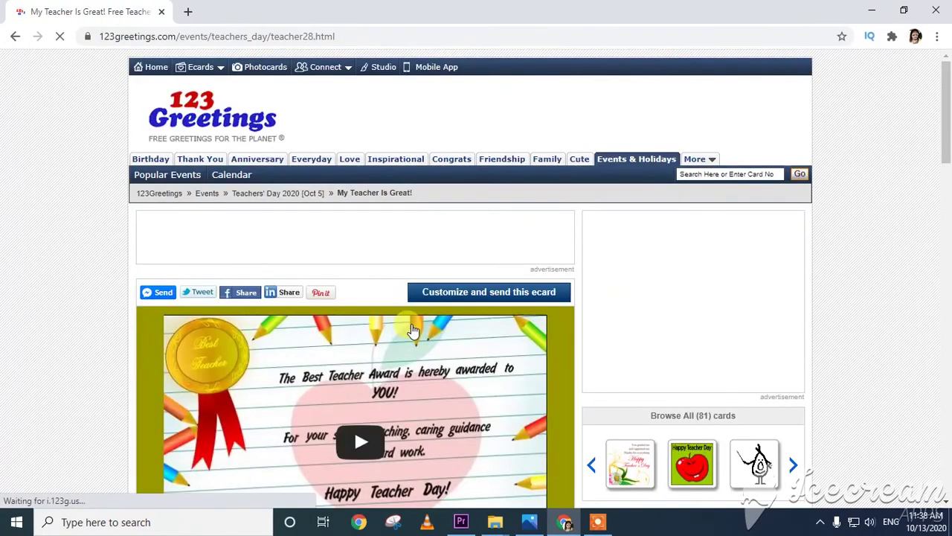
- Play the ecard's video preview and skip ahead to near its end
scroll(412, 328, "down", 3)
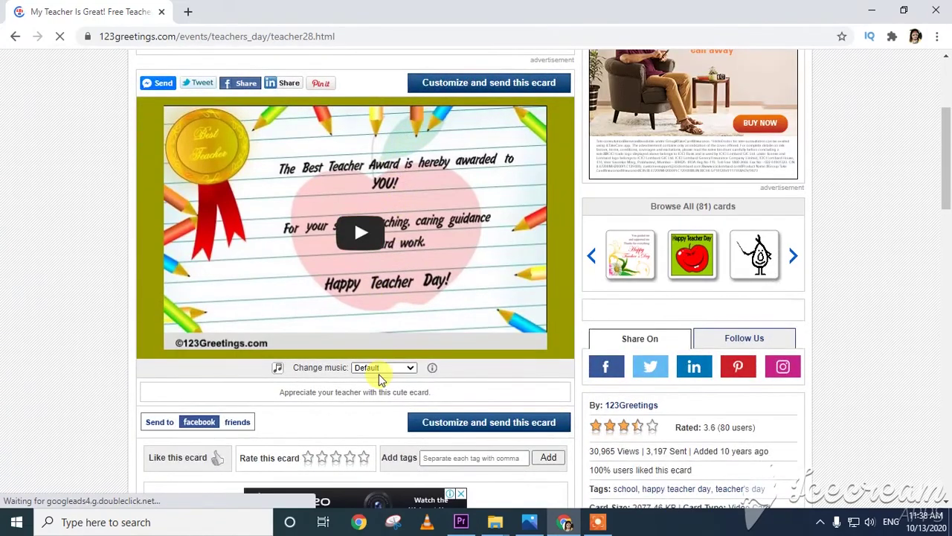
left_click(353, 228)
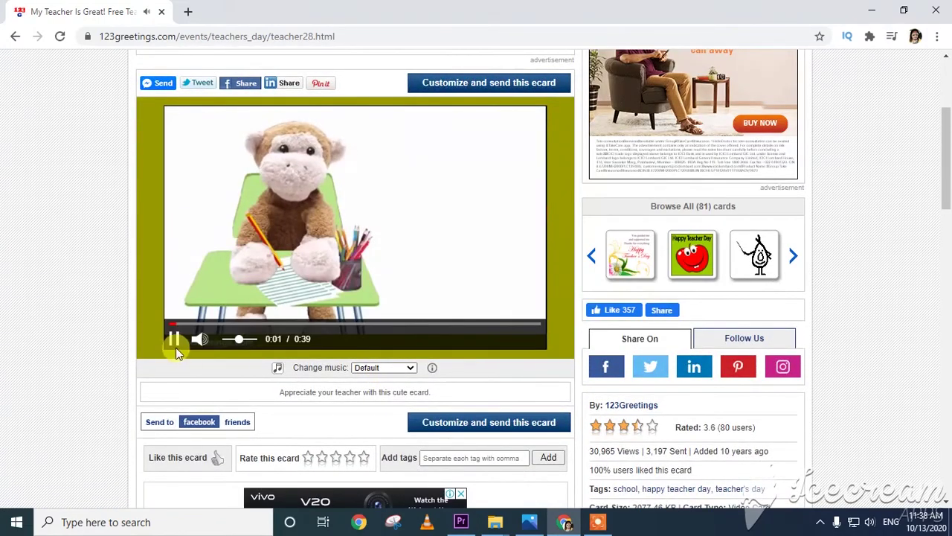
left_click(282, 325)
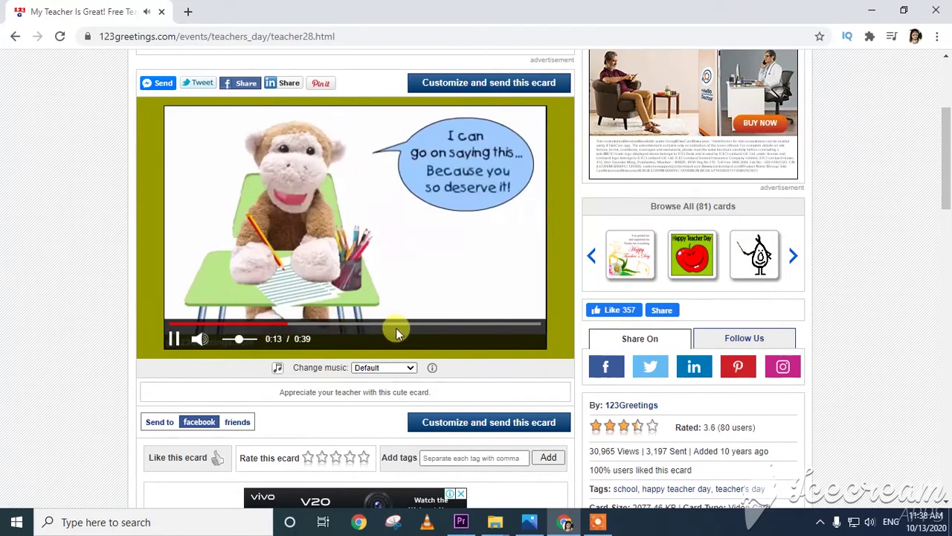
left_click(441, 324)
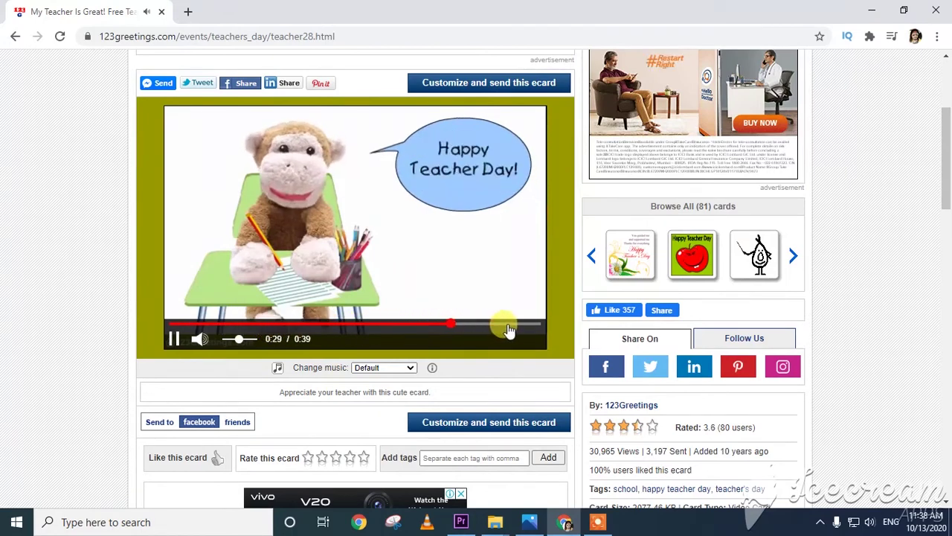
left_click(513, 327)
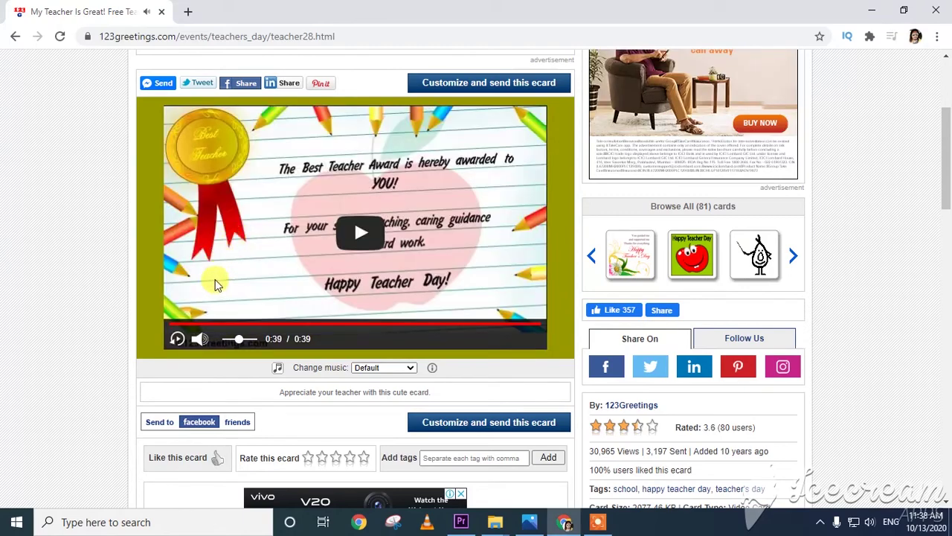
- Look over the comment fields below the card, then choose to customize and send it
scroll(276, 402, "down", 1)
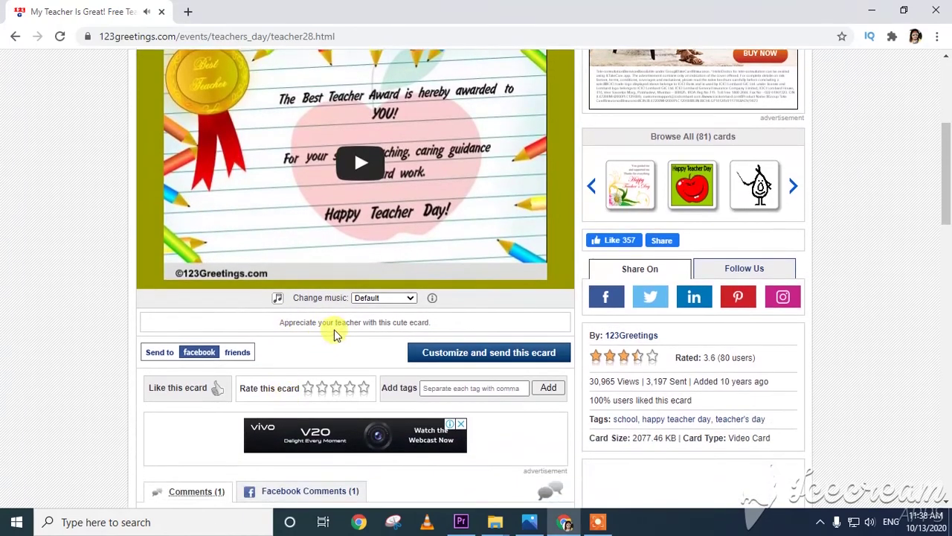
scroll(208, 357, "down", 1)
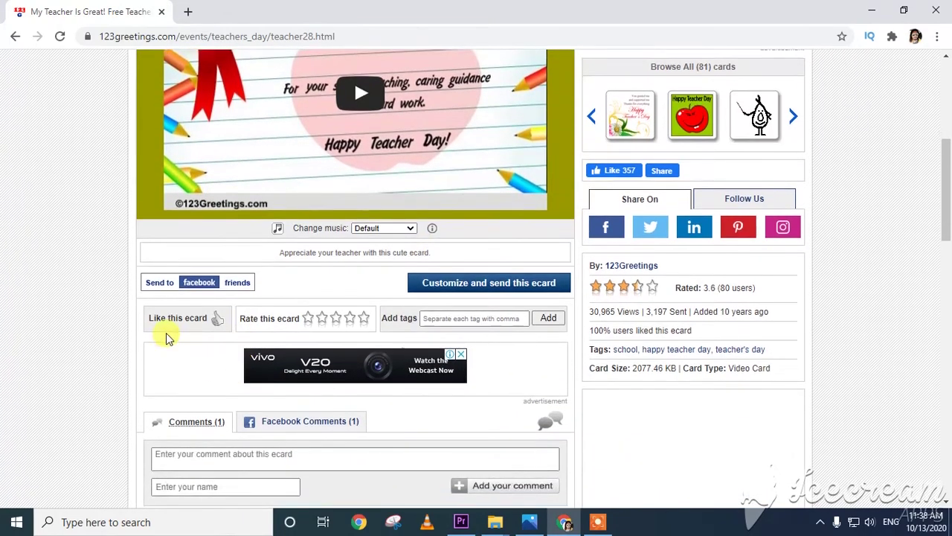
scroll(223, 416, "down", 2)
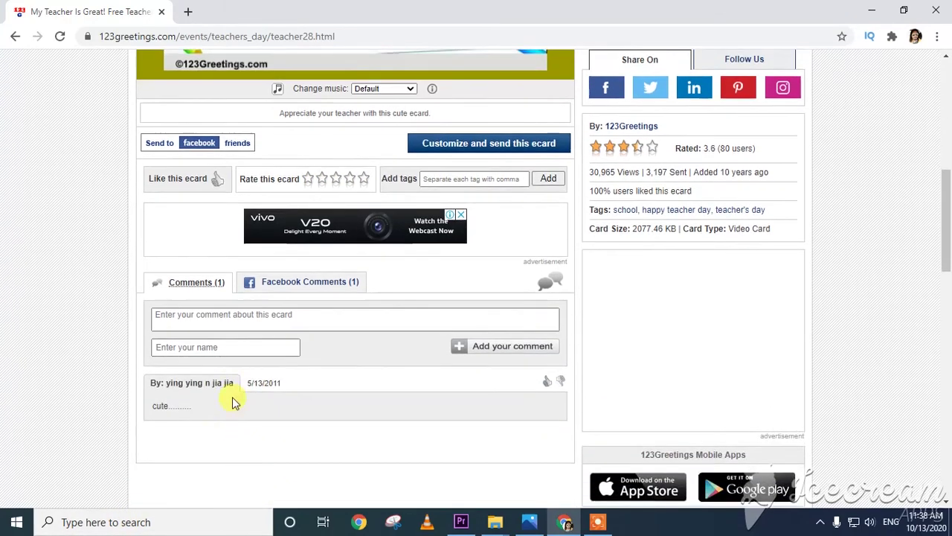
left_click(240, 326)
left_click(225, 346)
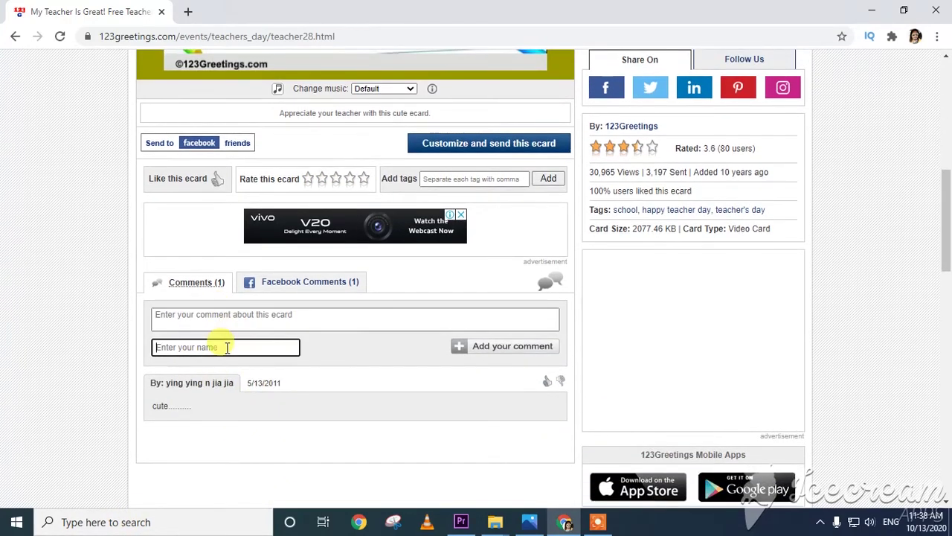
scroll(235, 413, "up", 1)
scroll(235, 413, "up", 4)
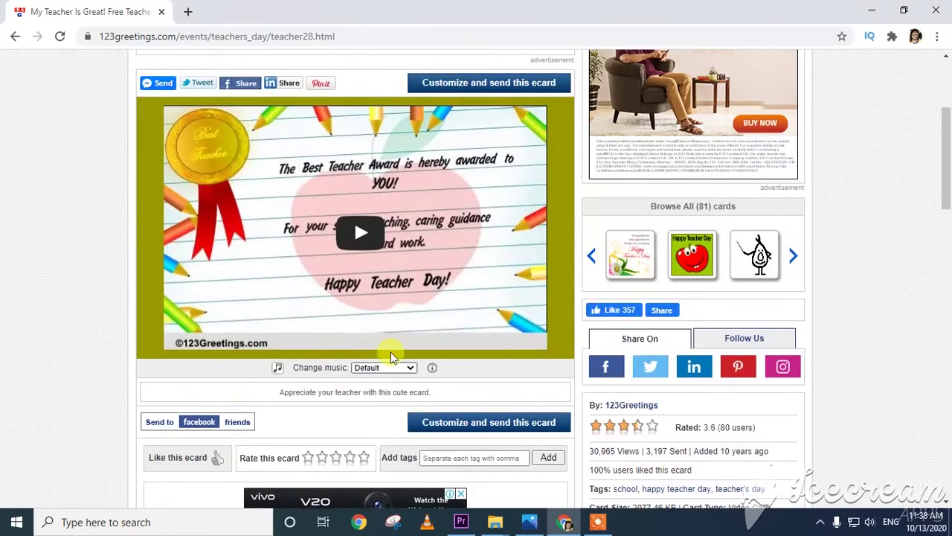
left_click(451, 424)
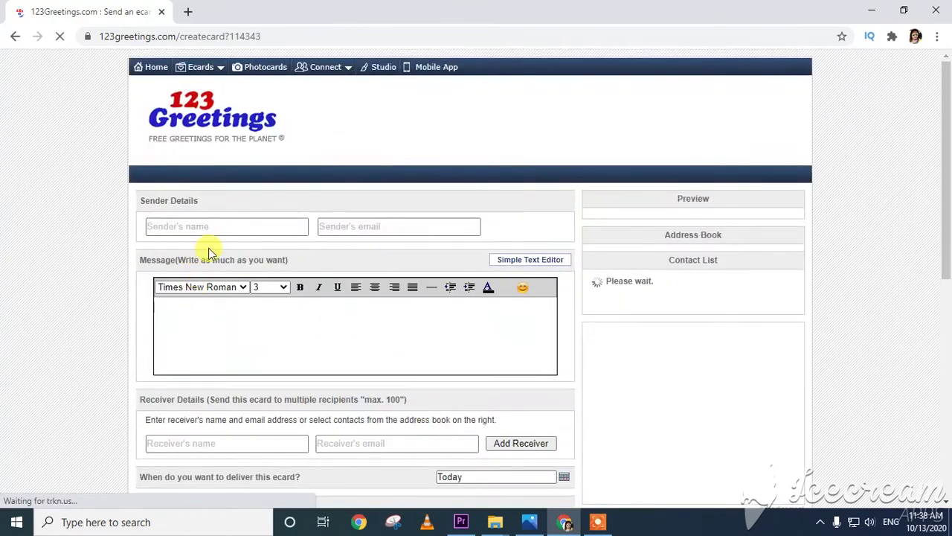
- Check the prefilled sender name and e-mail fields on the ecard form
left_click(212, 227)
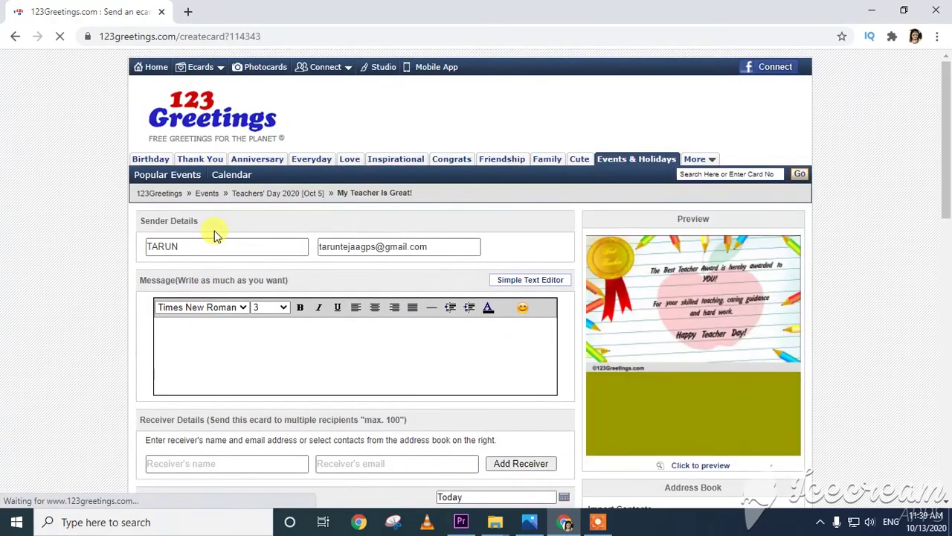
left_click_drag(223, 253, 111, 253)
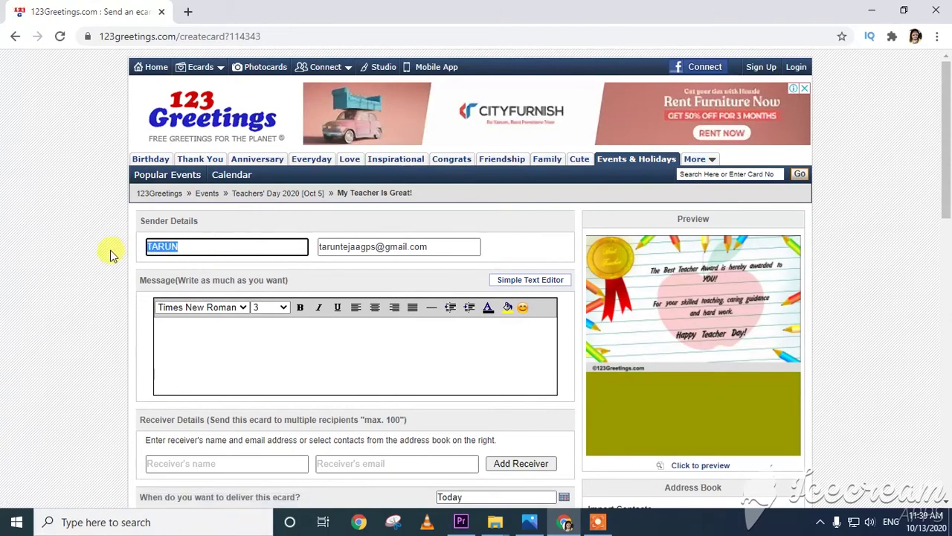
left_click(453, 246)
left_click_drag(453, 246, 216, 245)
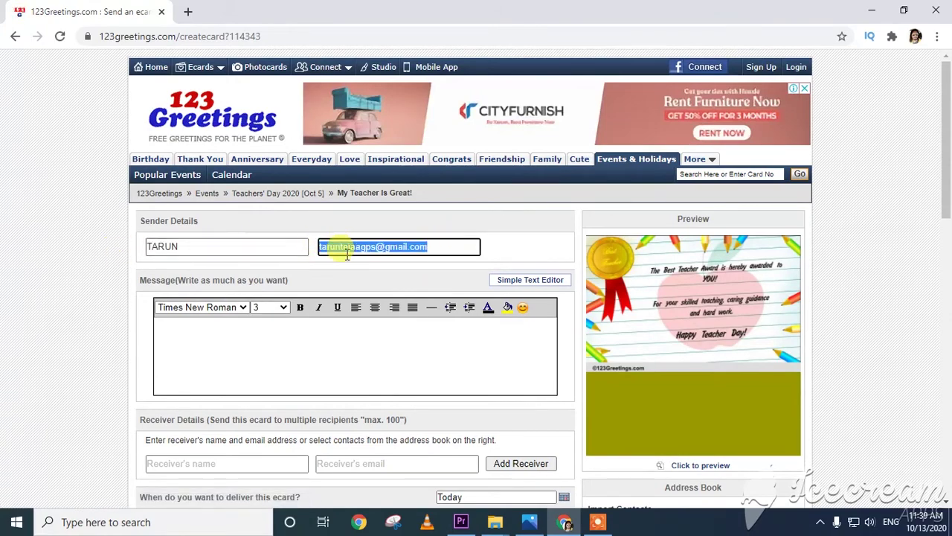
scroll(215, 246, "down", 3)
left_click(211, 257)
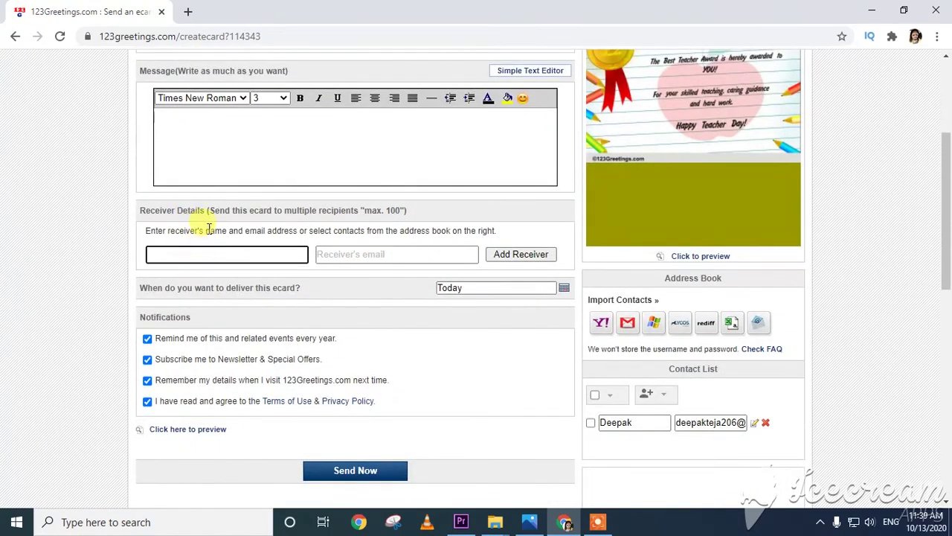
scroll(201, 223, "up", 3)
- Write the message 'happy teachers day' in the message body
left_click(220, 263)
type("hap[")
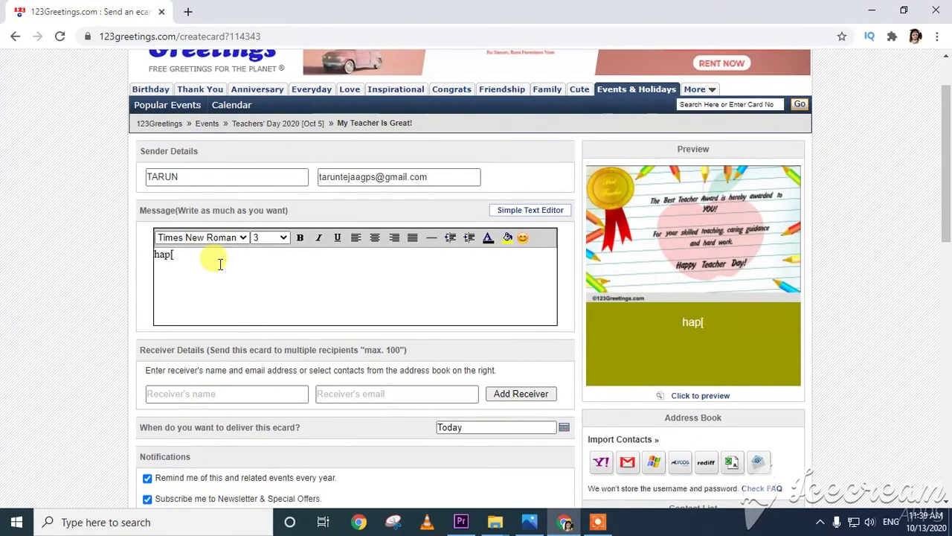
key("BackSpace")
type("py teachers day")
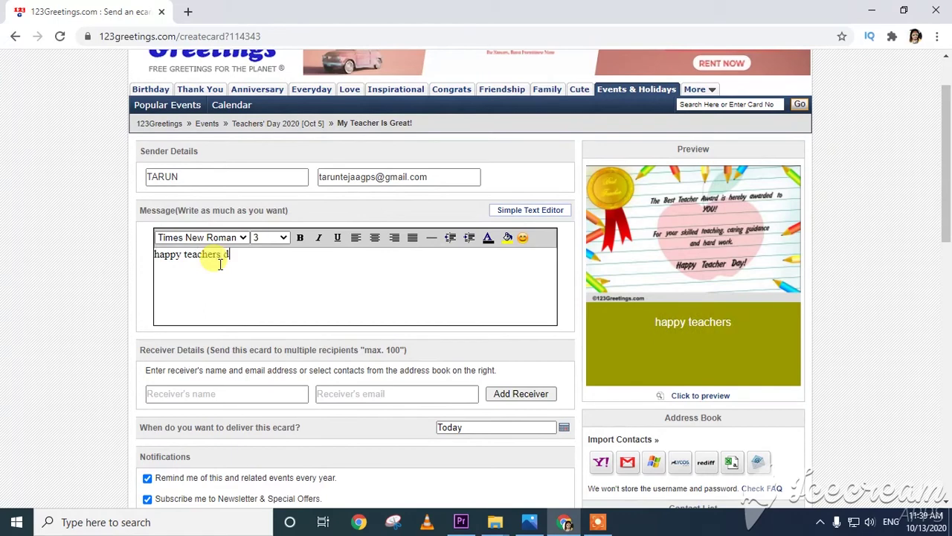
- Choose a suggested saved contact as the ecard's receiver
left_click(226, 395)
type("de")
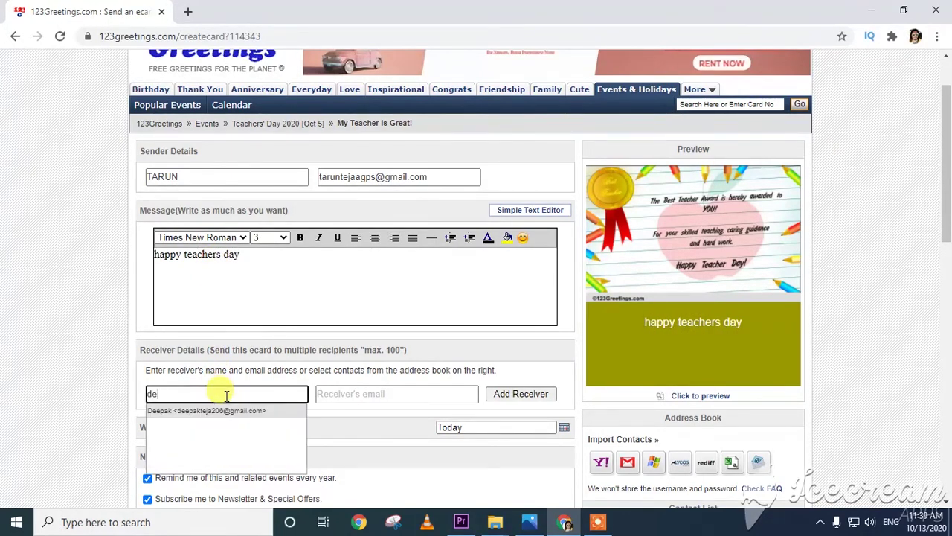
left_click(232, 415)
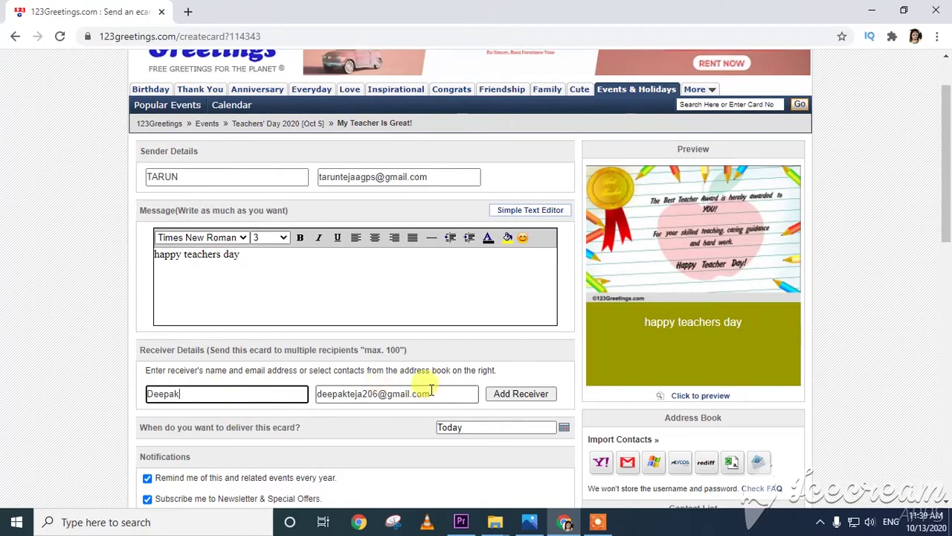
- Untick the newsletter, remember-me and yearly reminder options and set delivery to Today
scroll(393, 411, "down", 2)
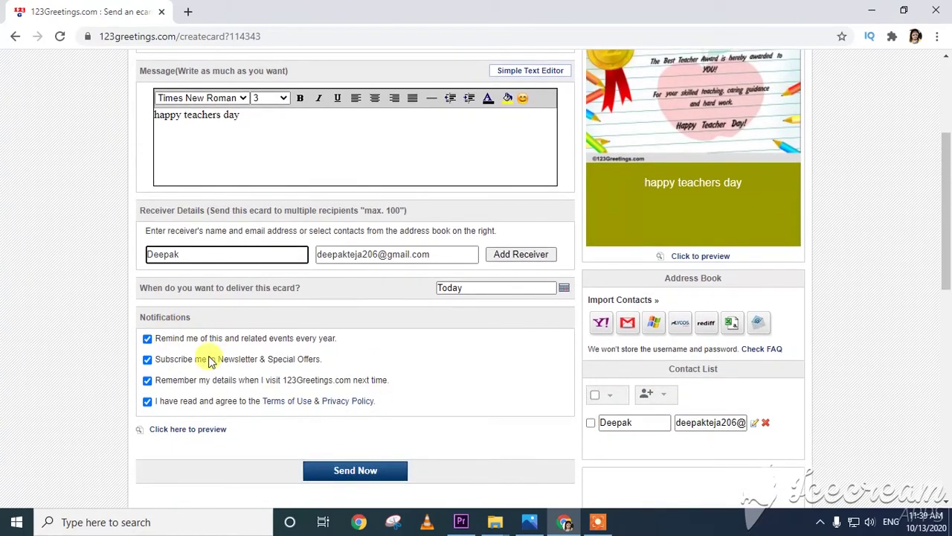
left_click(146, 360)
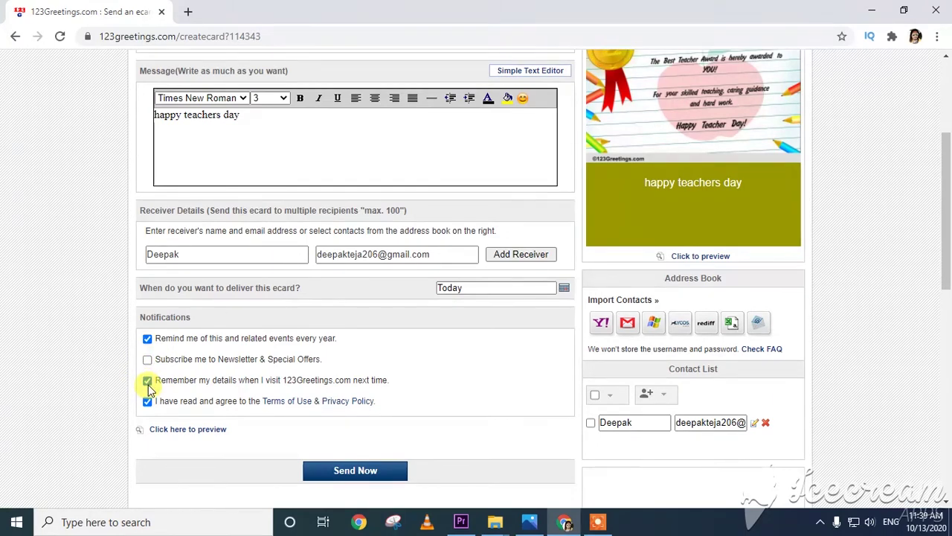
left_click(147, 382)
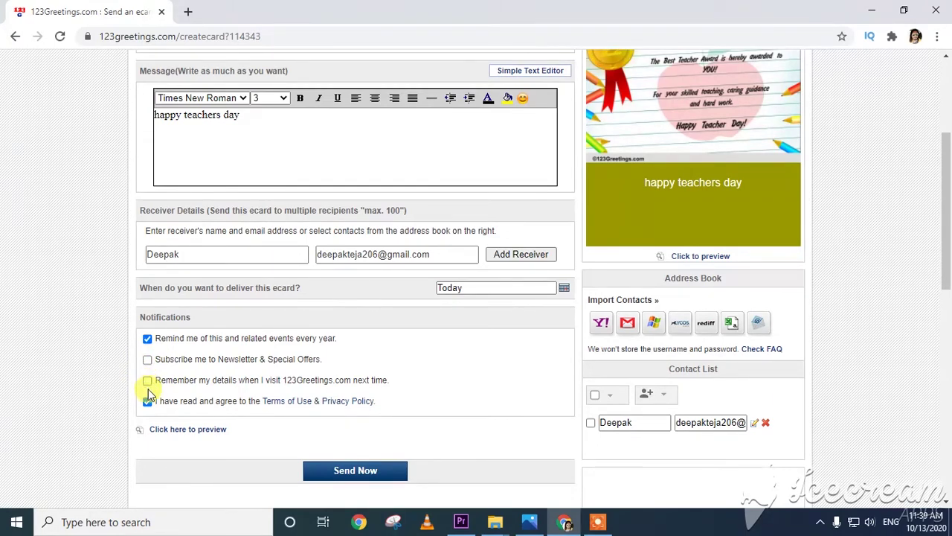
left_click(147, 339)
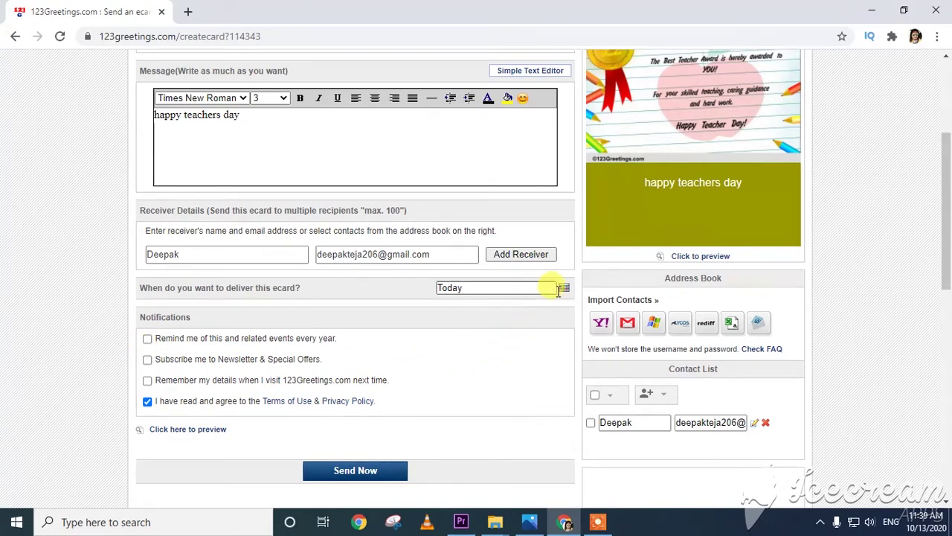
left_click(563, 288)
left_click(441, 346)
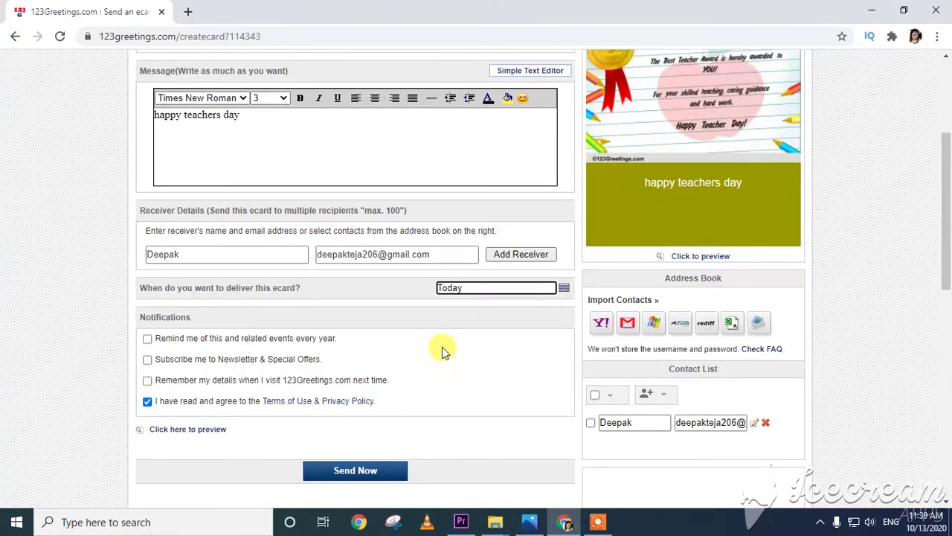
- Add and then remove an extra recipient row, then send the Teachers' Day ecard
left_click(508, 256)
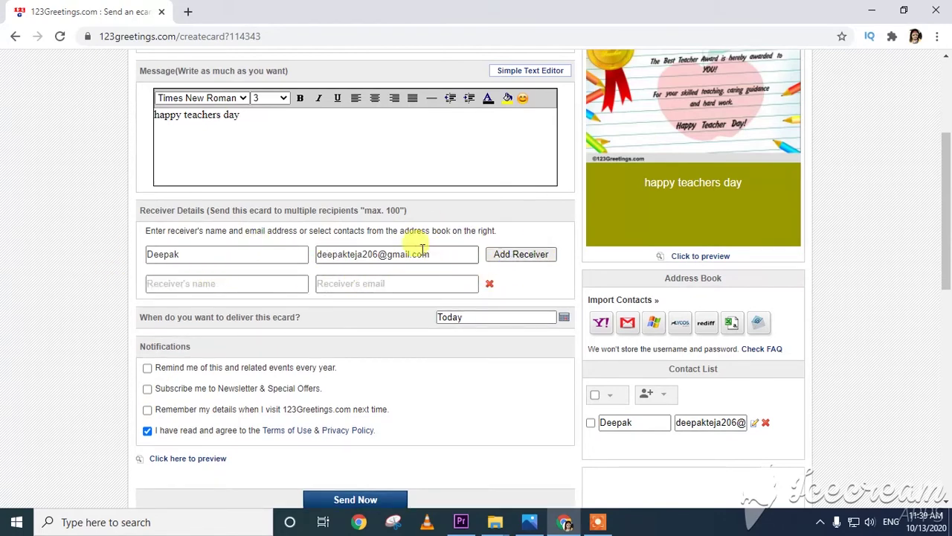
left_click(490, 285)
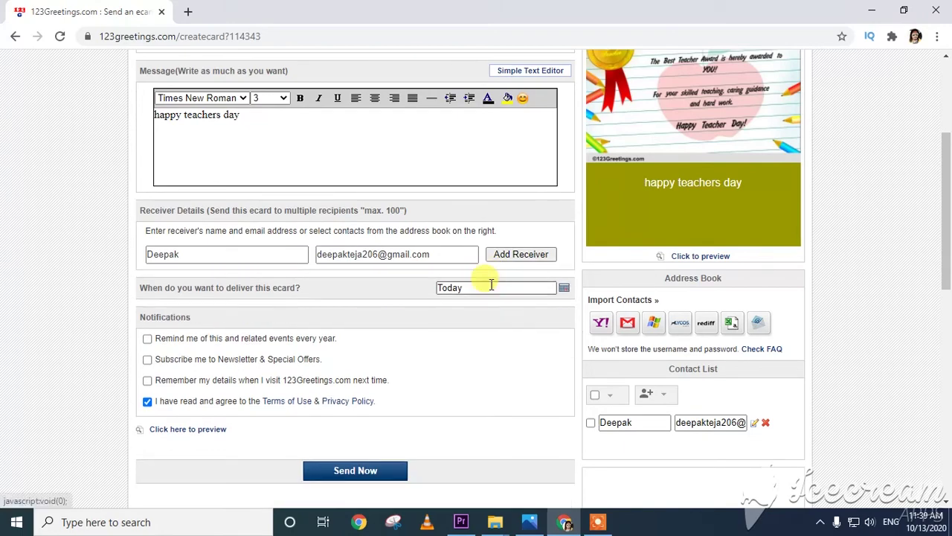
scroll(253, 335, "up", 3)
scroll(275, 328, "down", 1)
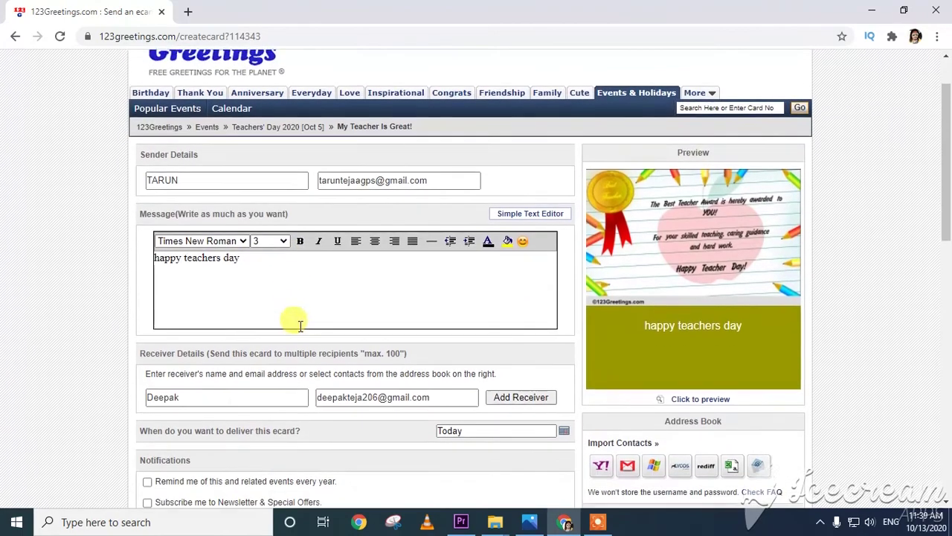
scroll(260, 354, "down", 2)
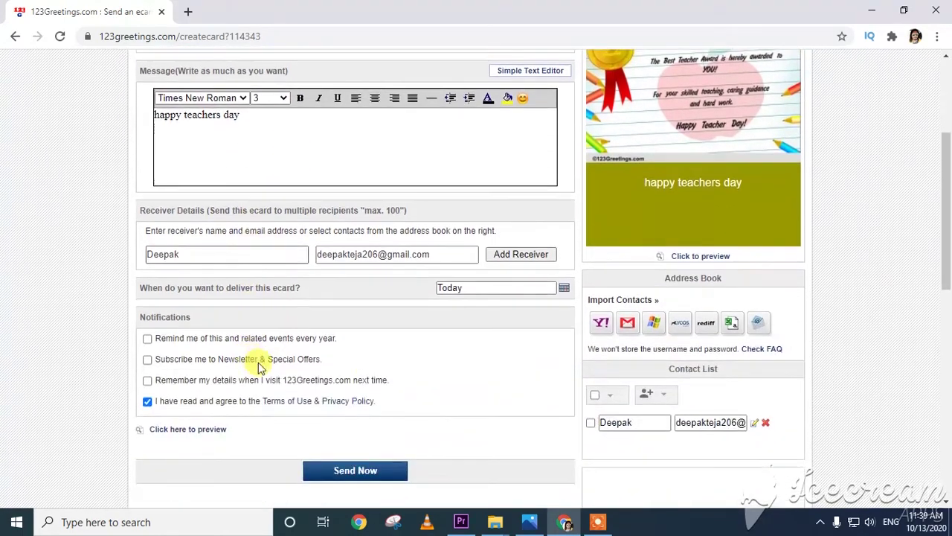
left_click(361, 472)
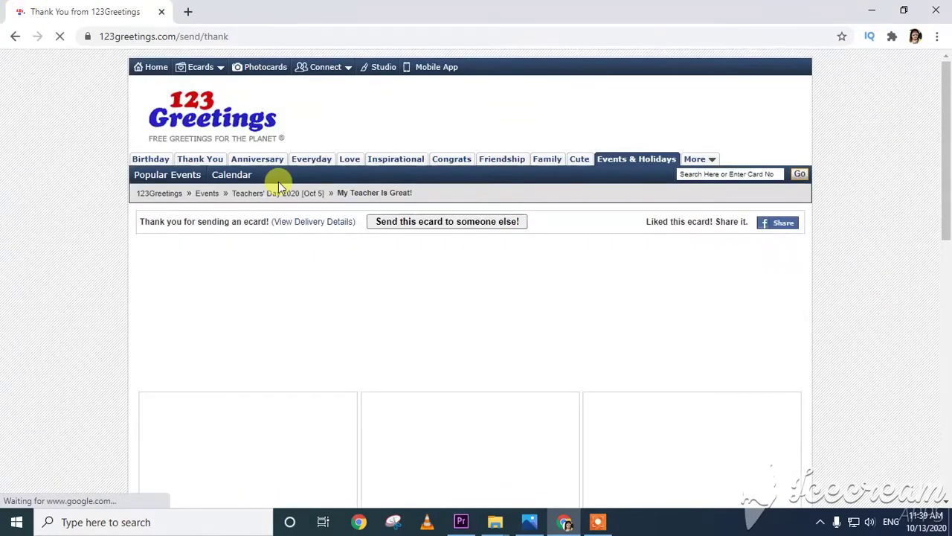
- Close the pop-up ad and view the sent ecard's delivery details
scroll(461, 357, "down", 4)
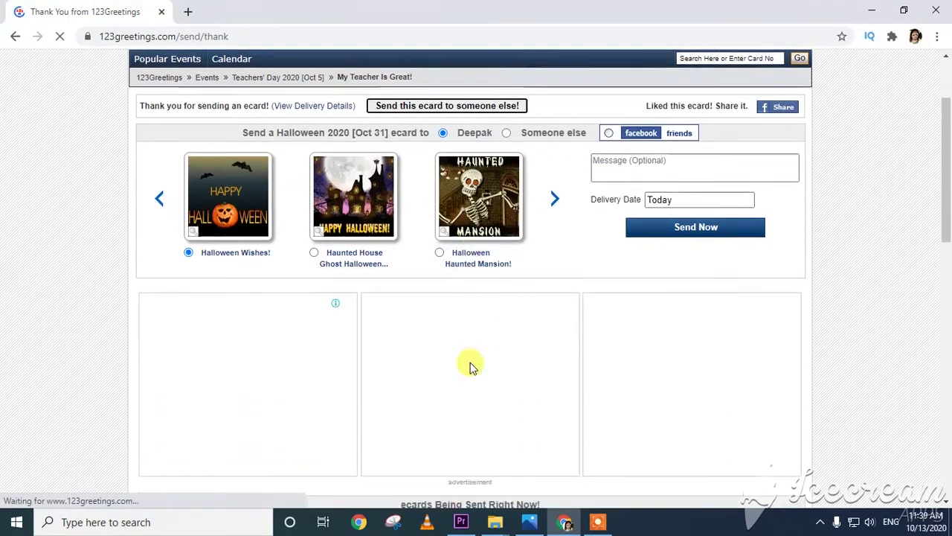
scroll(461, 357, "up", 4)
scroll(428, 331, "down", 2)
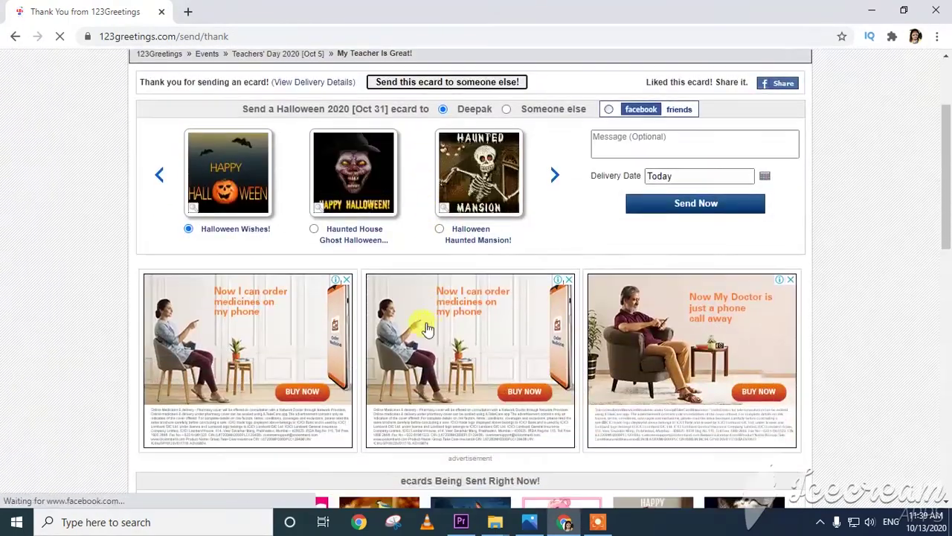
scroll(499, 298, "up", 2)
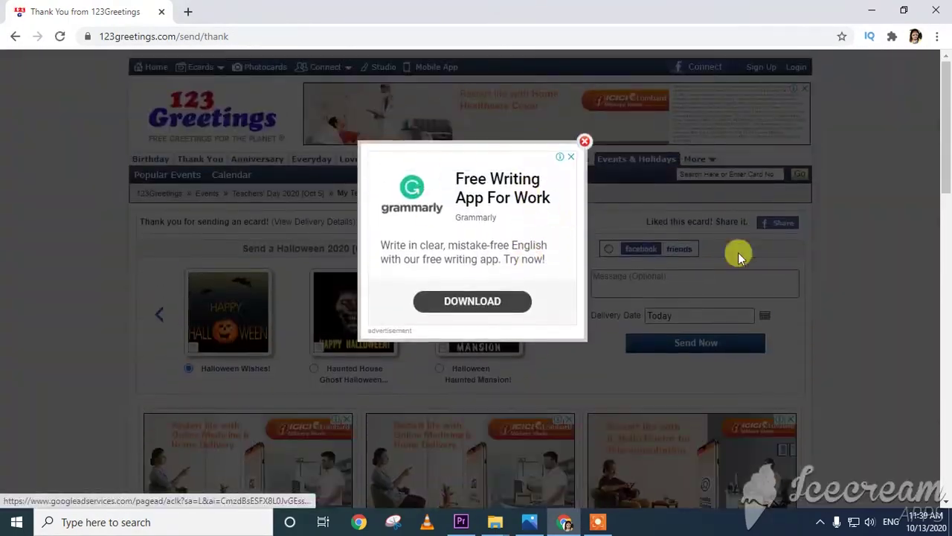
left_click(585, 142)
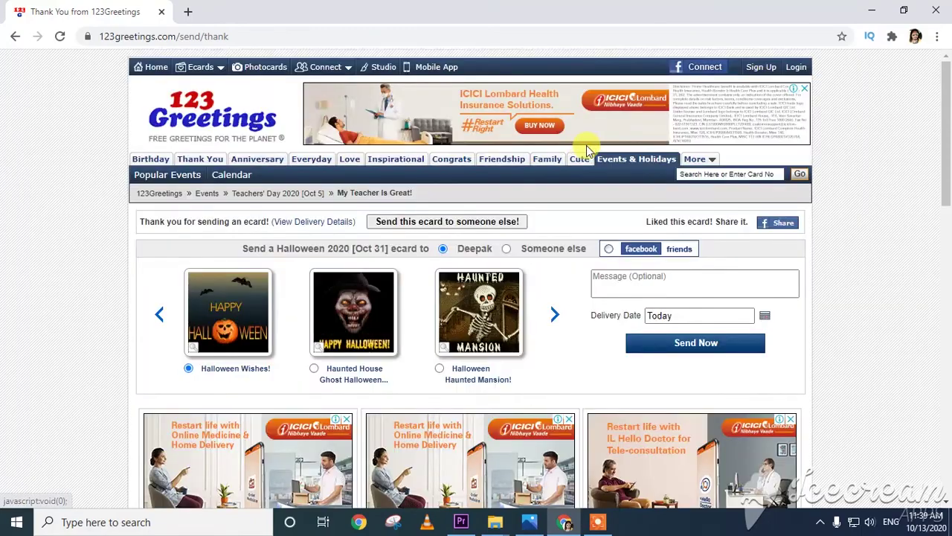
scroll(253, 231, "down", 1)
scroll(253, 231, "up", 1)
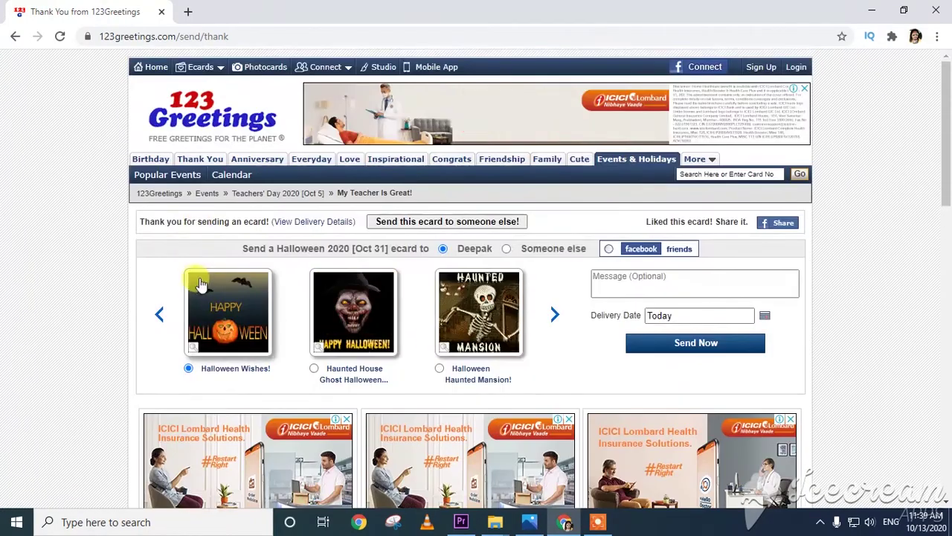
left_click(308, 225)
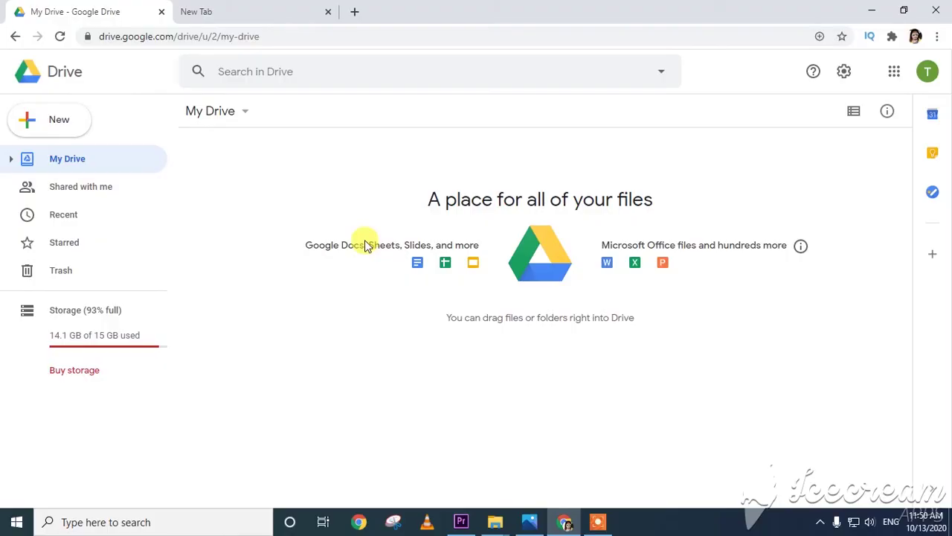
- Inspect the full Google Drive page address in the browser
left_click(104, 35)
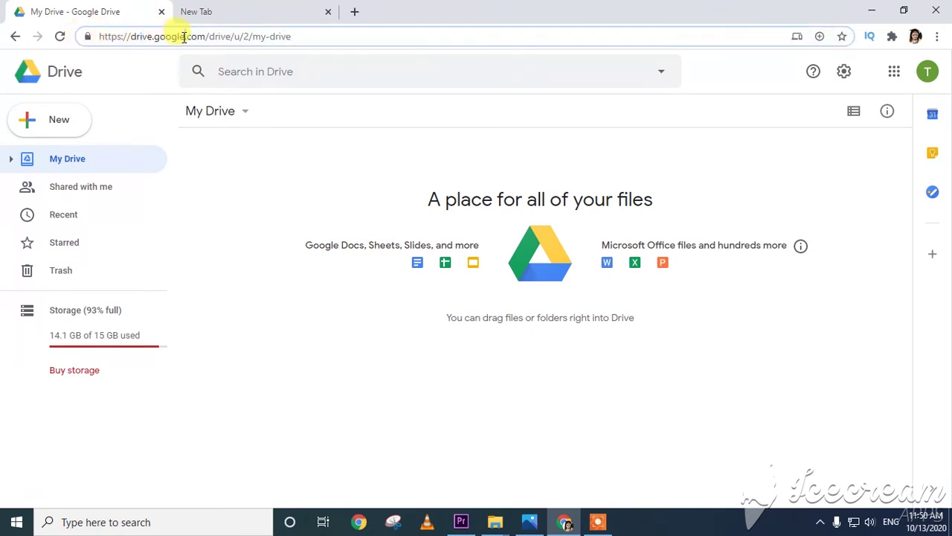
left_click(221, 35)
left_click(310, 145)
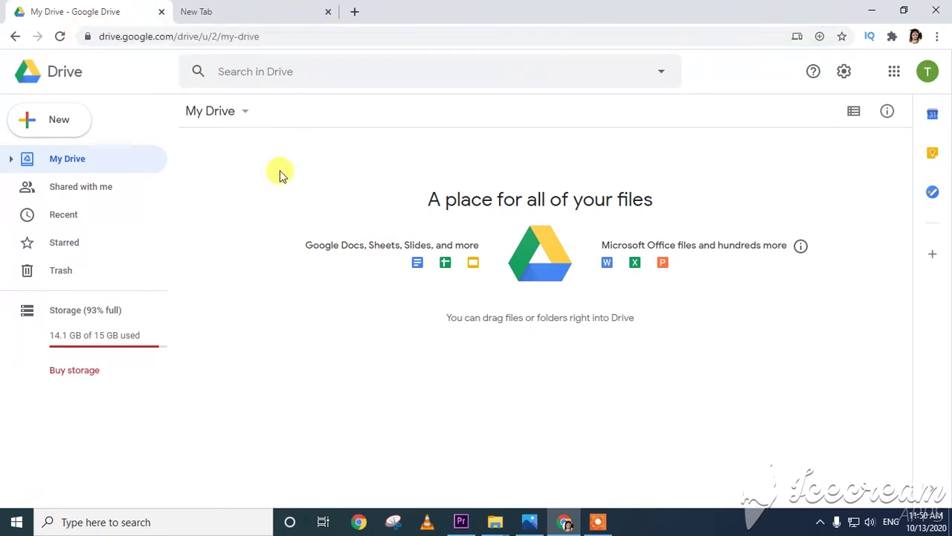
left_click(236, 116)
left_click(245, 121)
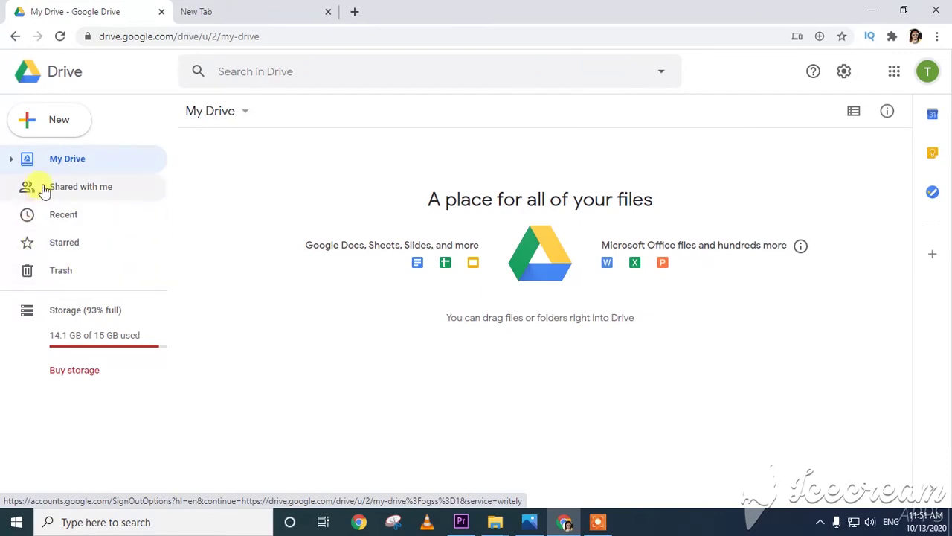
- Close the empty extra tab and upload apple.jpg and Laptop-computer.jpg from the Desktop
left_click(64, 127)
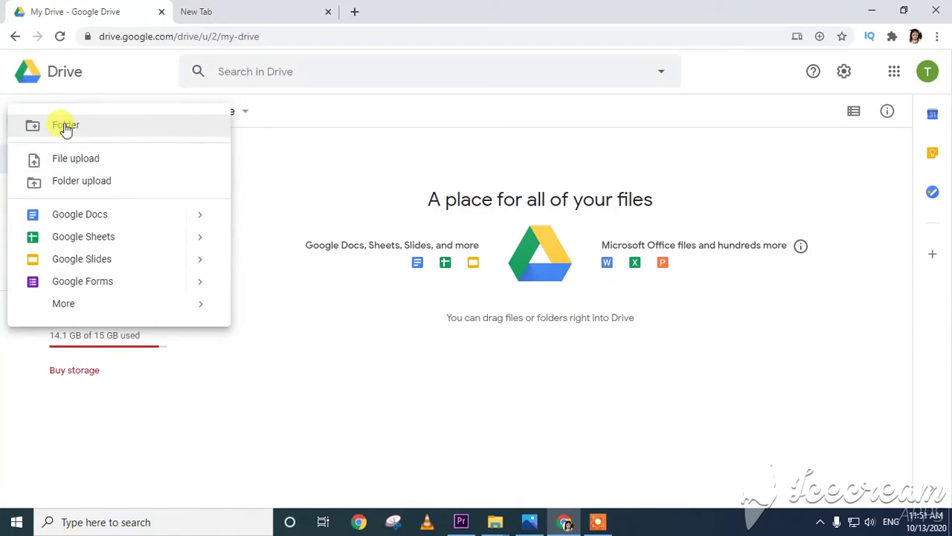
left_click(330, 12)
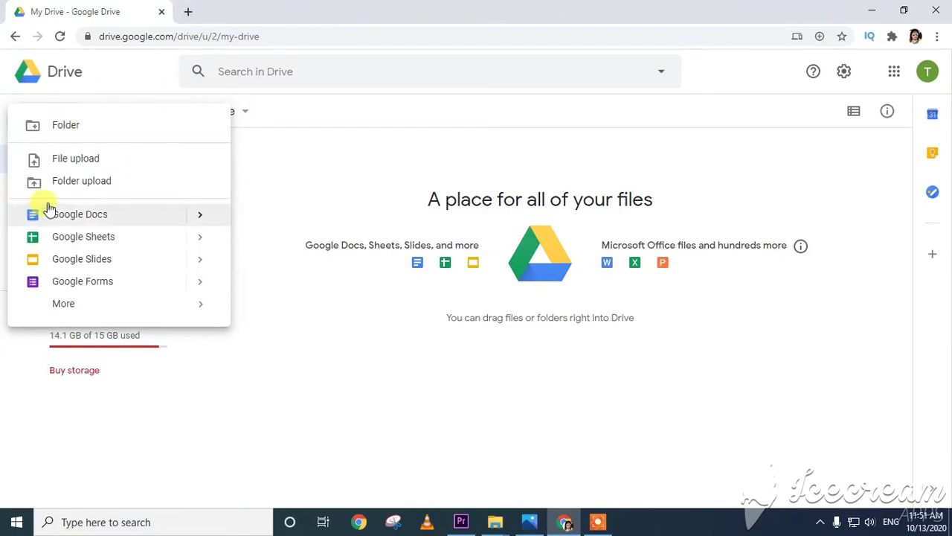
left_click(94, 165)
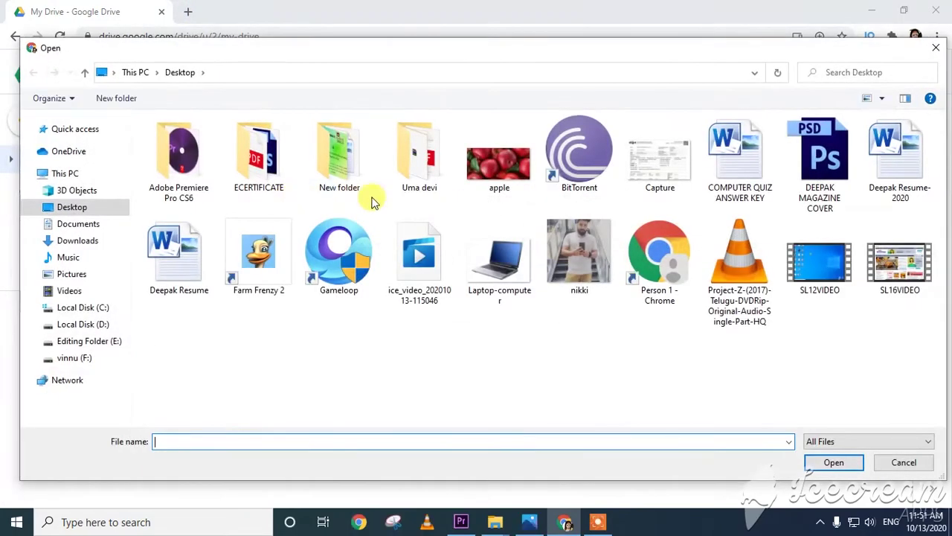
left_click(484, 195)
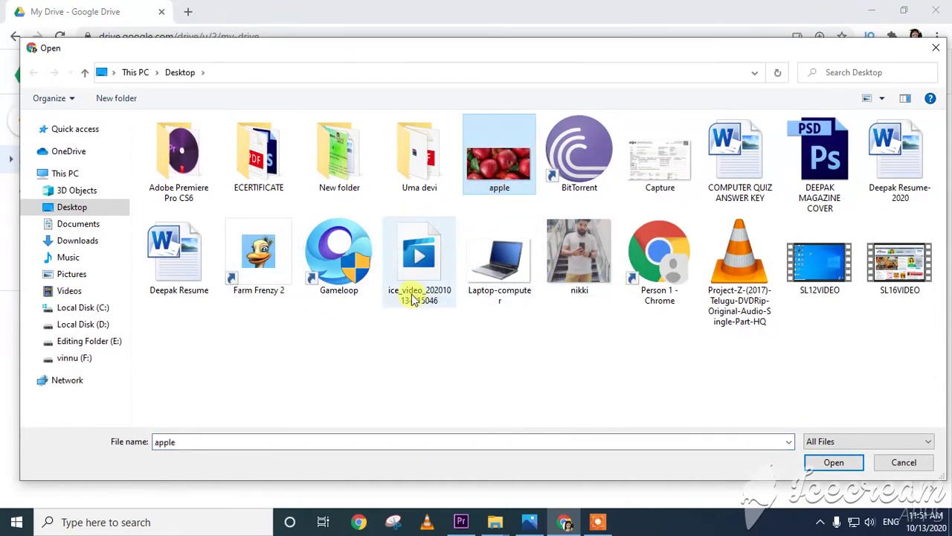
left_click(505, 286, "ctrl")
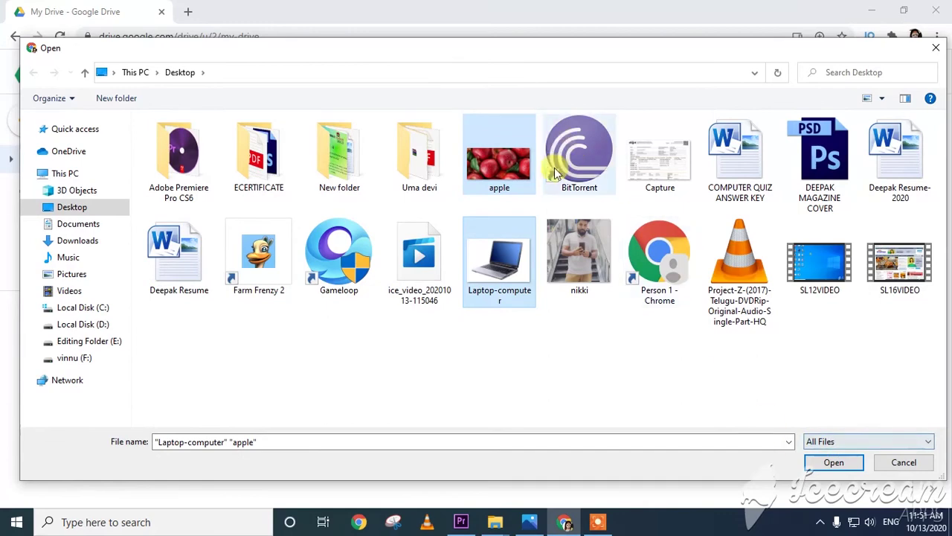
left_click(832, 462)
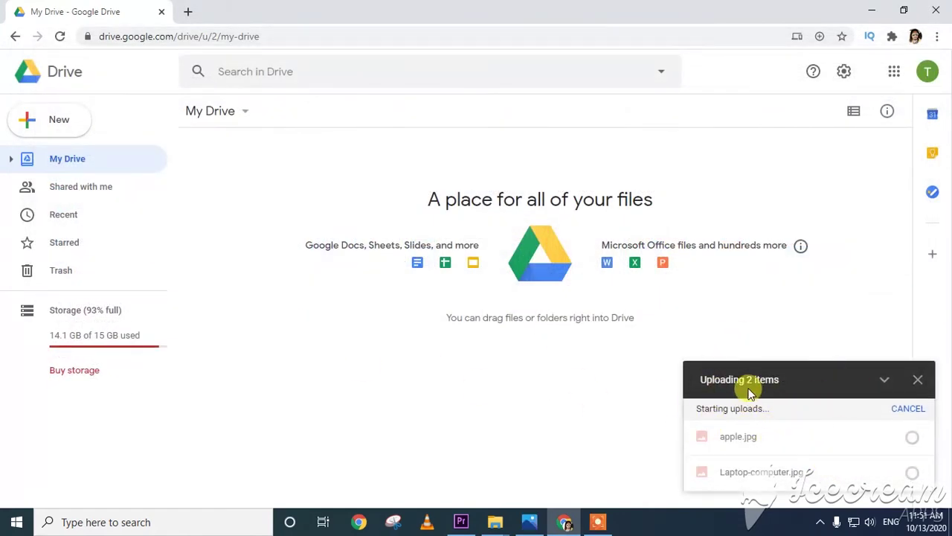
- Close the finished uploads panel and check both images by selecting, then deselecting them
mouse_move(914, 439)
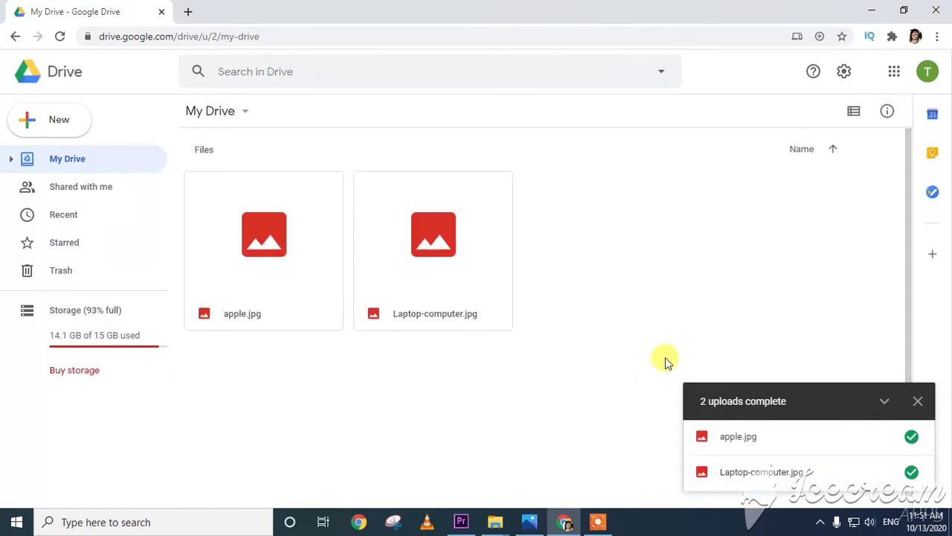
mouse_move(917, 472)
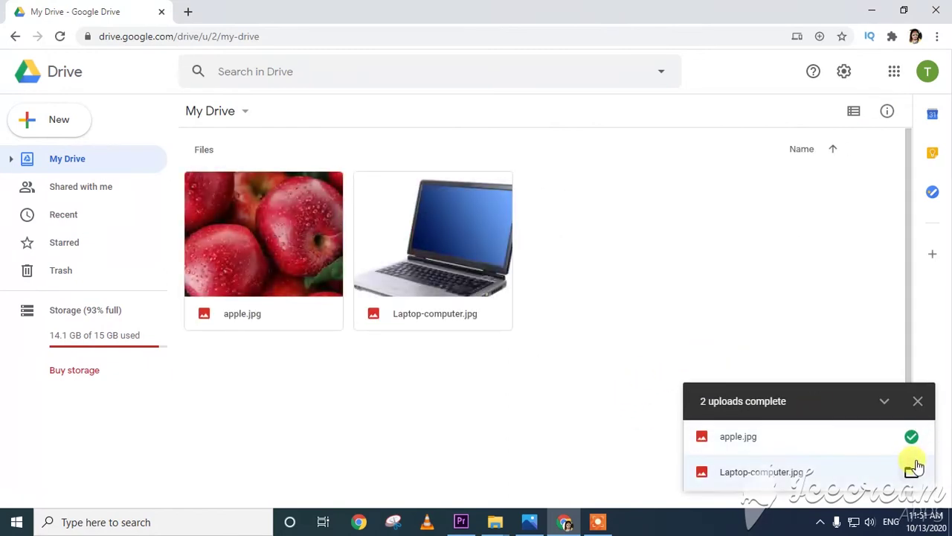
left_click(920, 402)
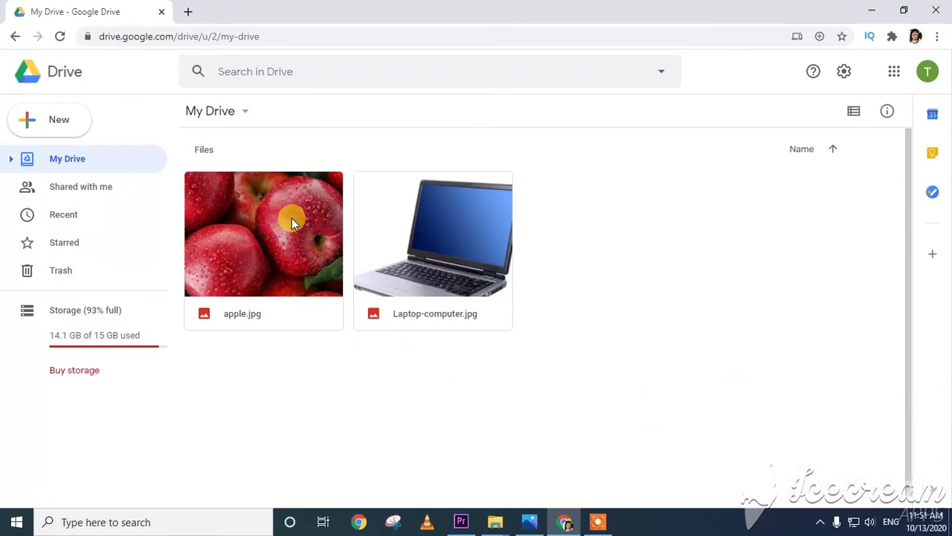
left_click_drag(474, 372, 301, 280)
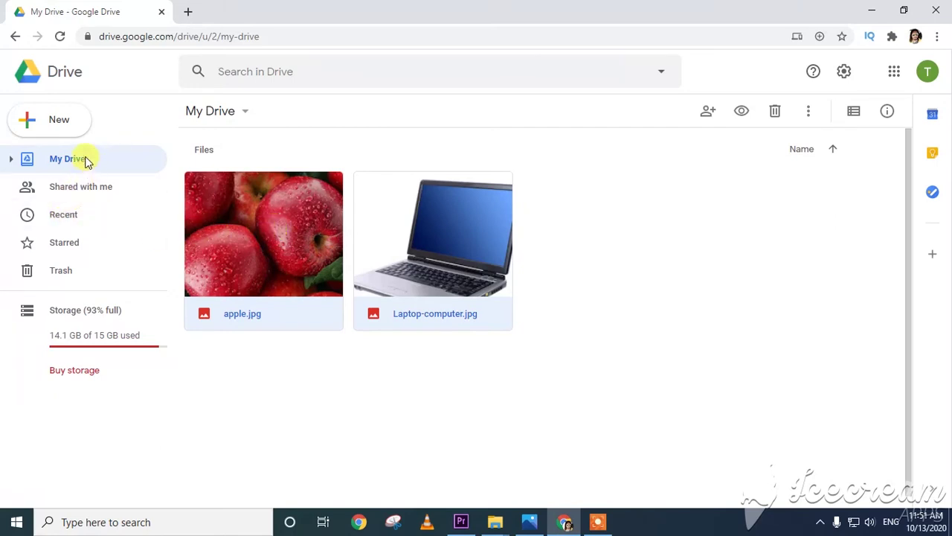
left_click(397, 382)
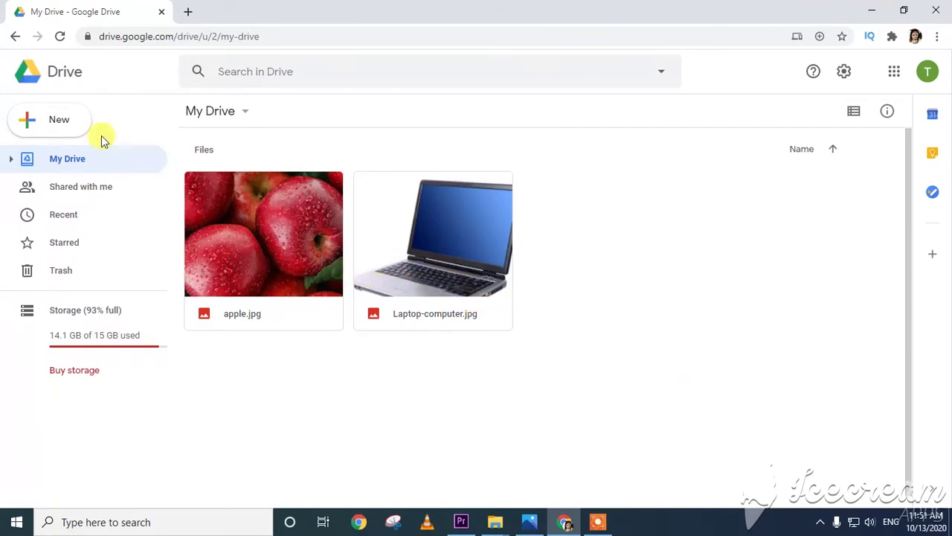
- Create a new folder named FRUITS in My Drive
left_click(64, 122)
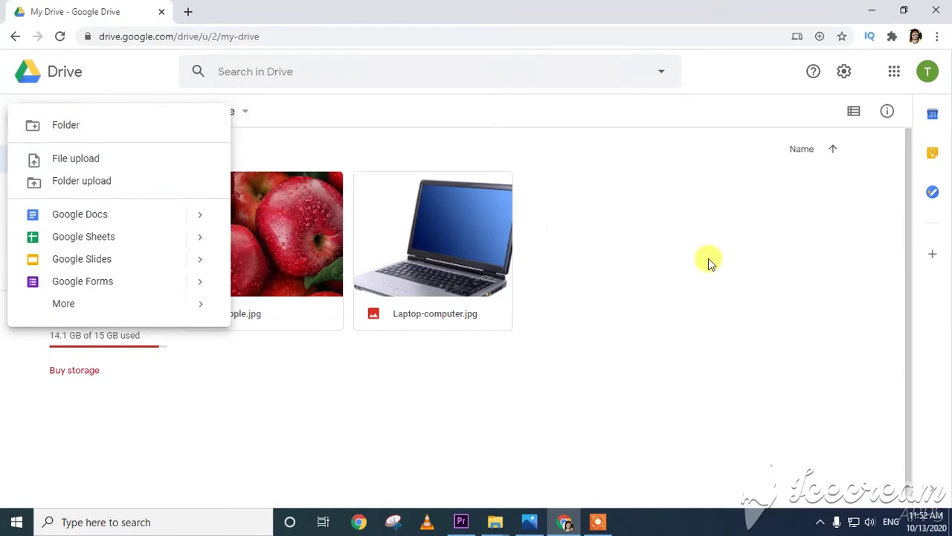
right_click(556, 245)
left_click(621, 263)
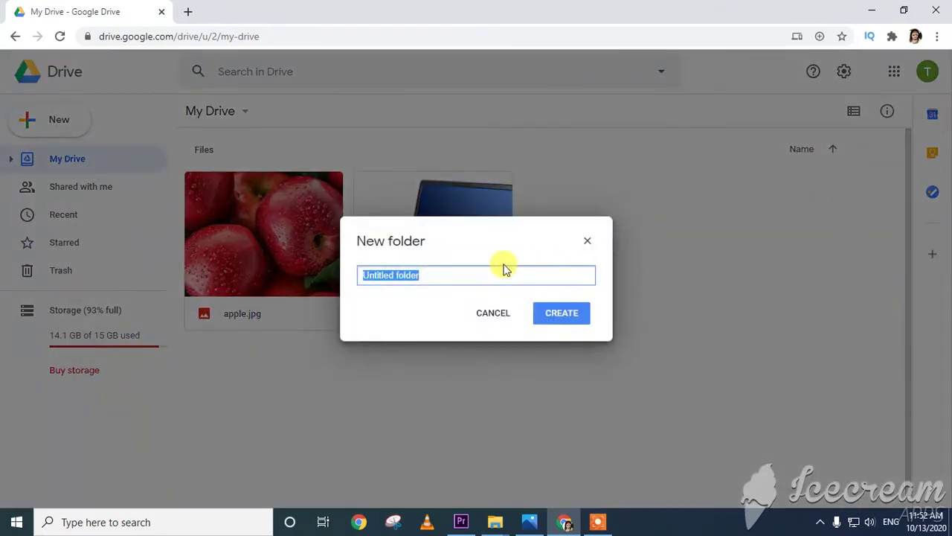
type("FRUITS")
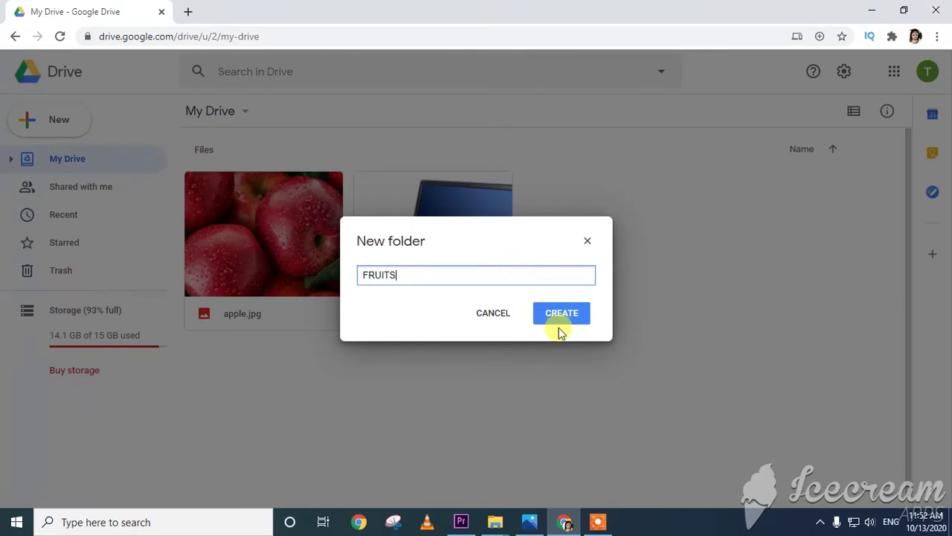
left_click(559, 318)
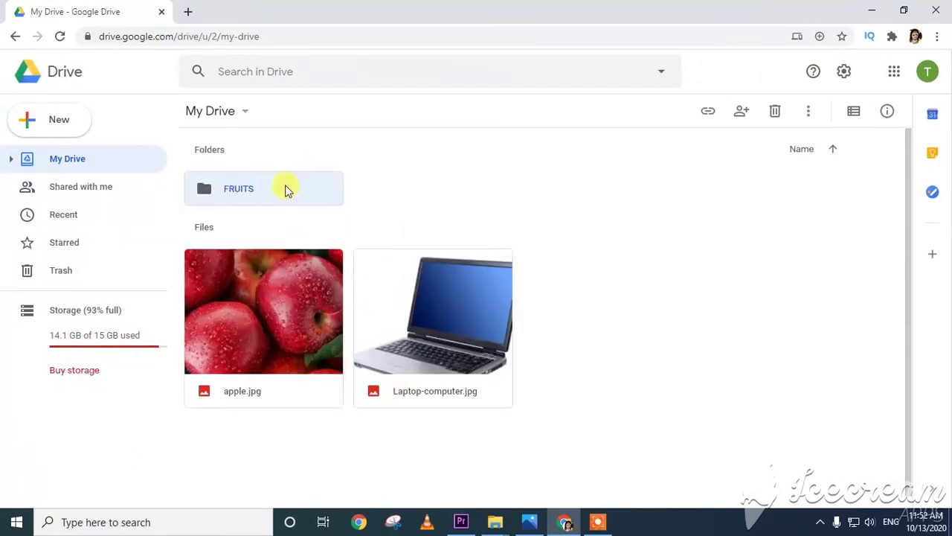
- Create a second new folder named LAPTOP
left_click(43, 128)
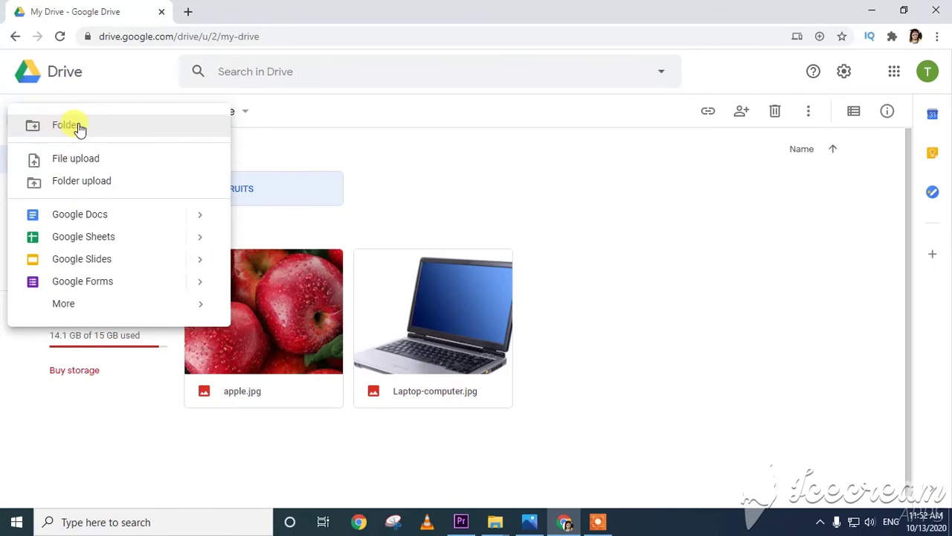
left_click(79, 128)
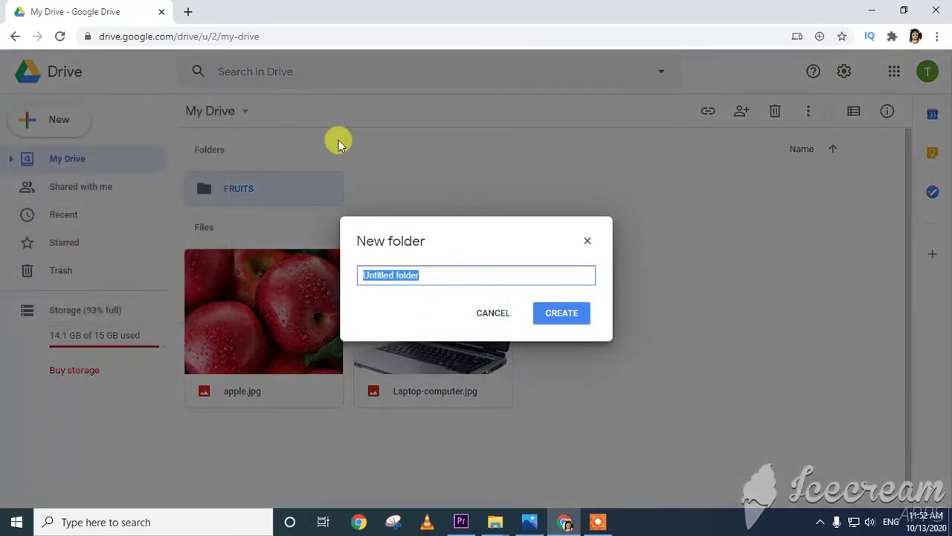
type("COMPUTER")
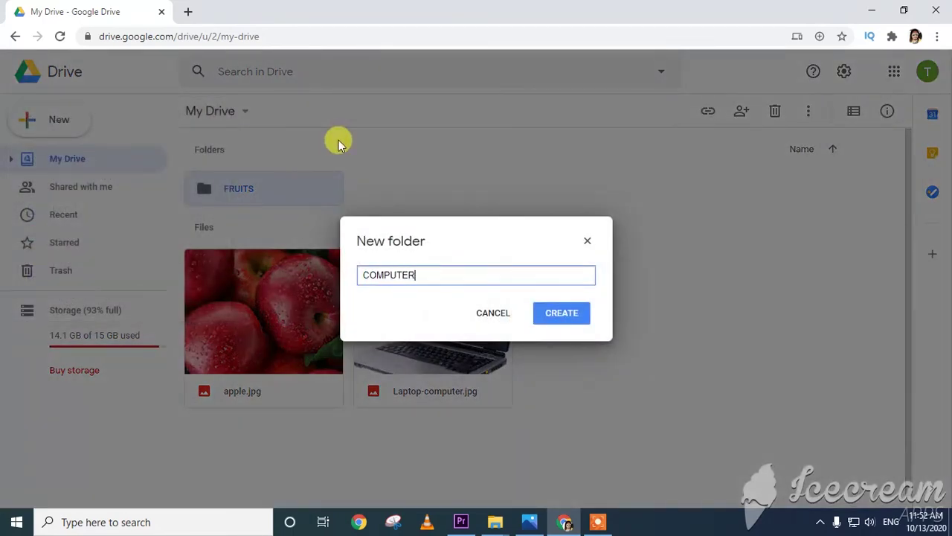
key("BackSpace")
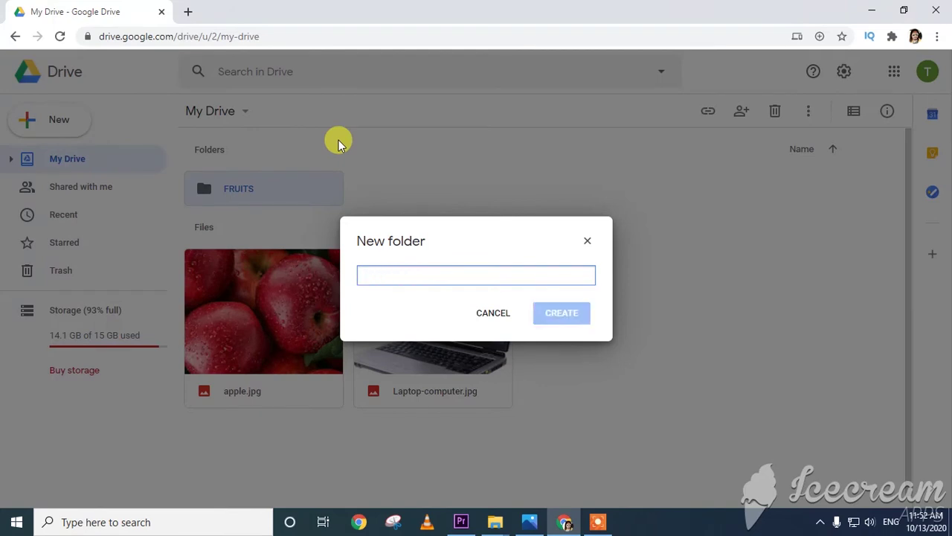
type("LAPTOP")
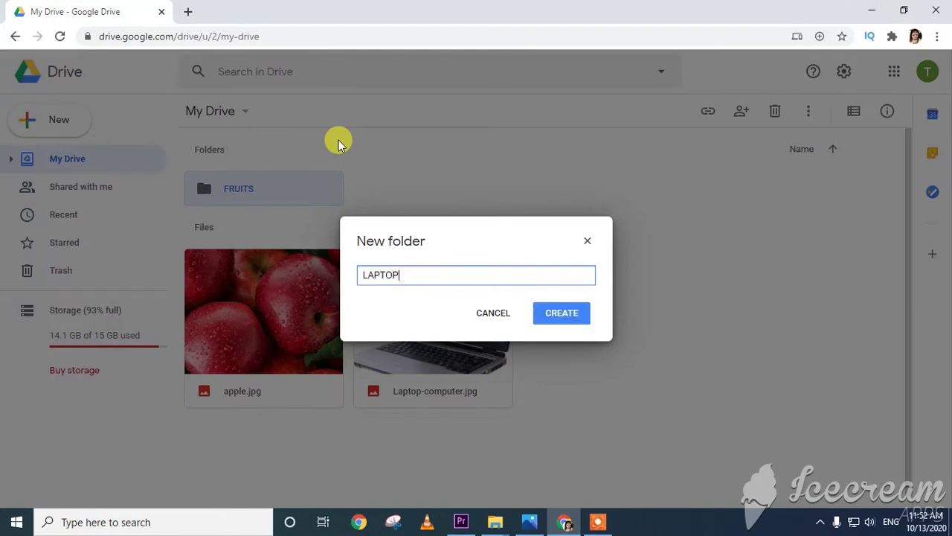
left_click(567, 318)
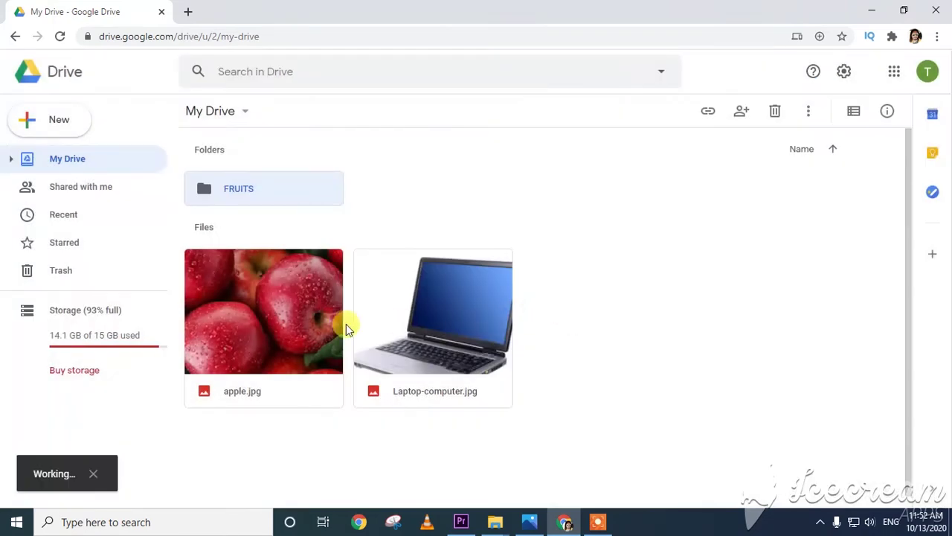
- Drag apple.jpg into FRUITS and Laptop-computer.jpg into LAPTOP
left_click(245, 344)
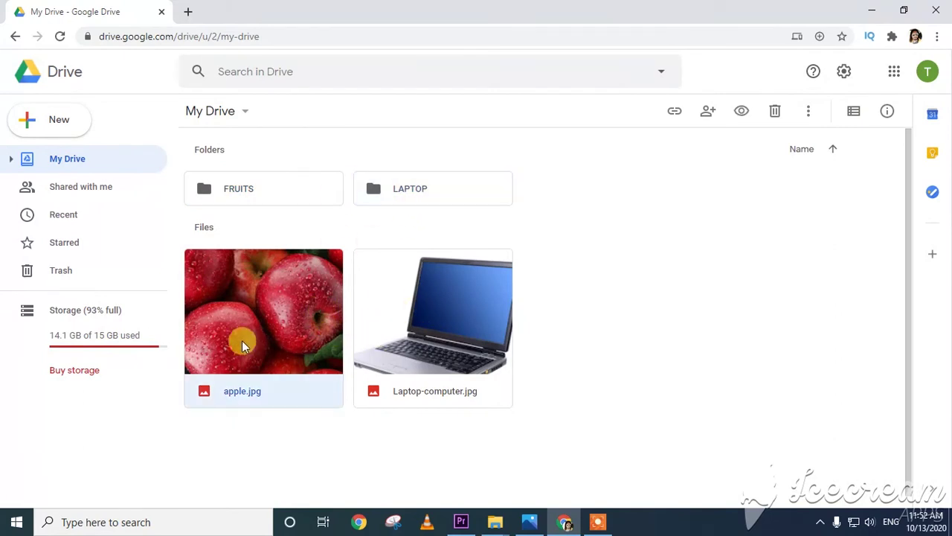
right_click(255, 345)
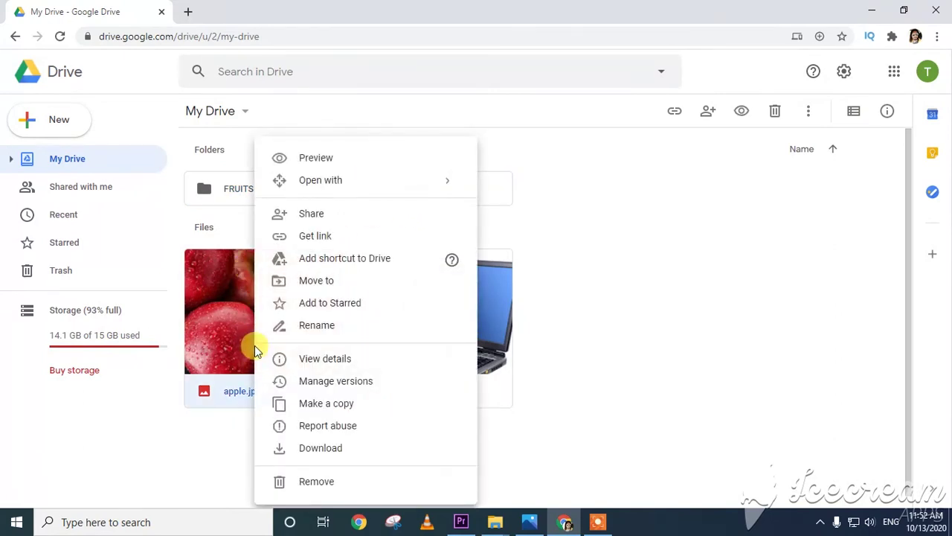
left_click(219, 322)
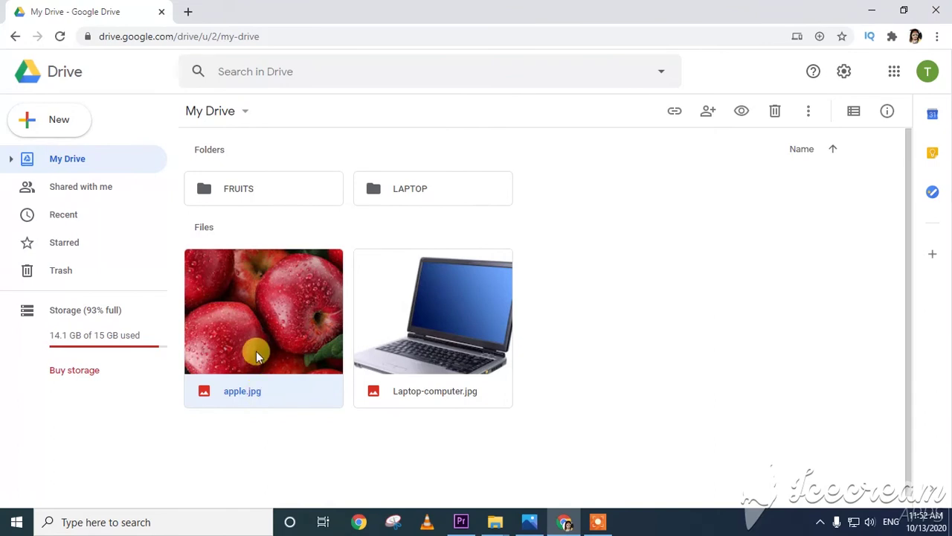
left_click_drag(261, 355, 228, 192)
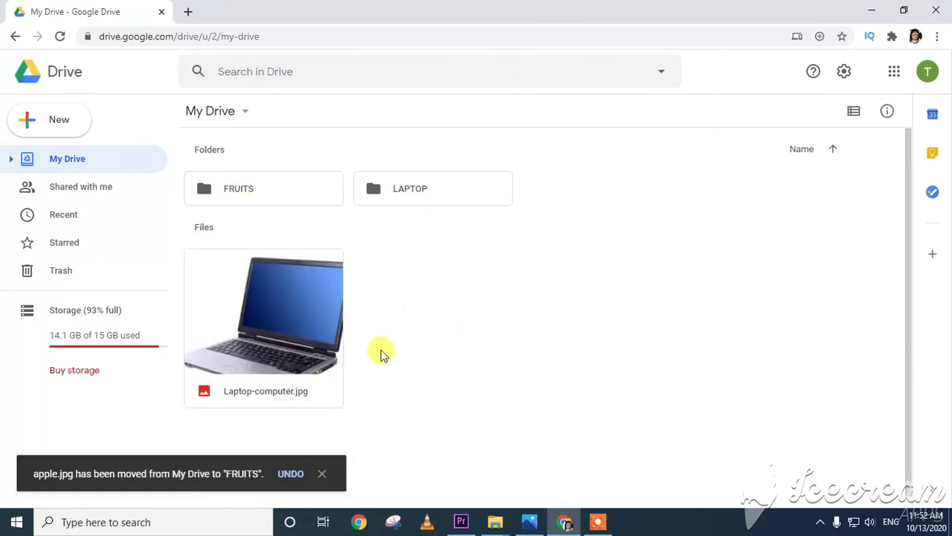
left_click_drag(251, 327, 414, 187)
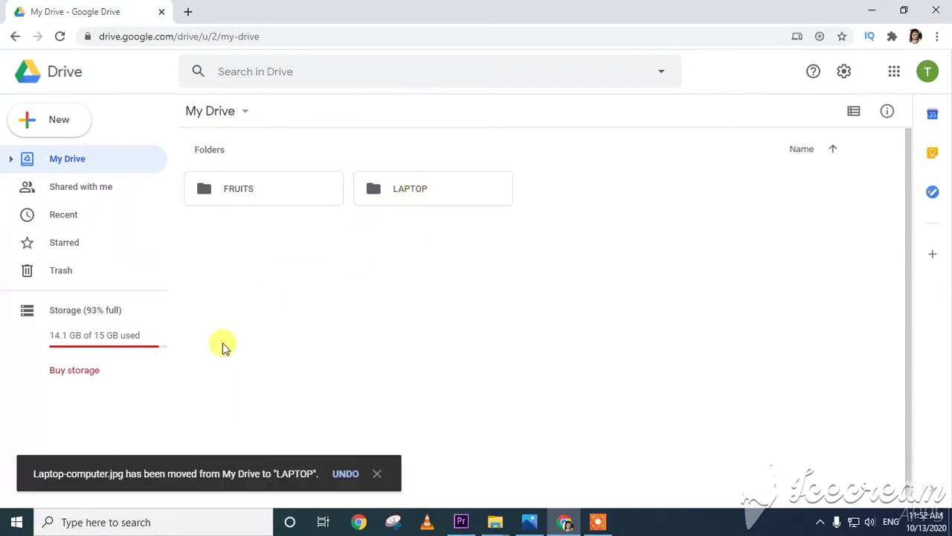
left_click(377, 474)
- Open FRUITS and LAPTOP to verify their contents, returning to My Drive each time
double_click(233, 193)
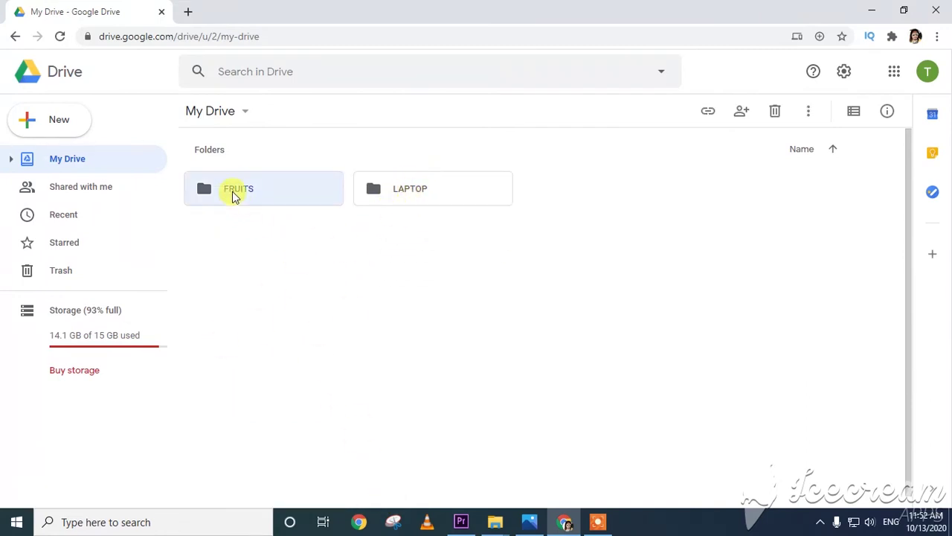
left_click(221, 111)
double_click(410, 190)
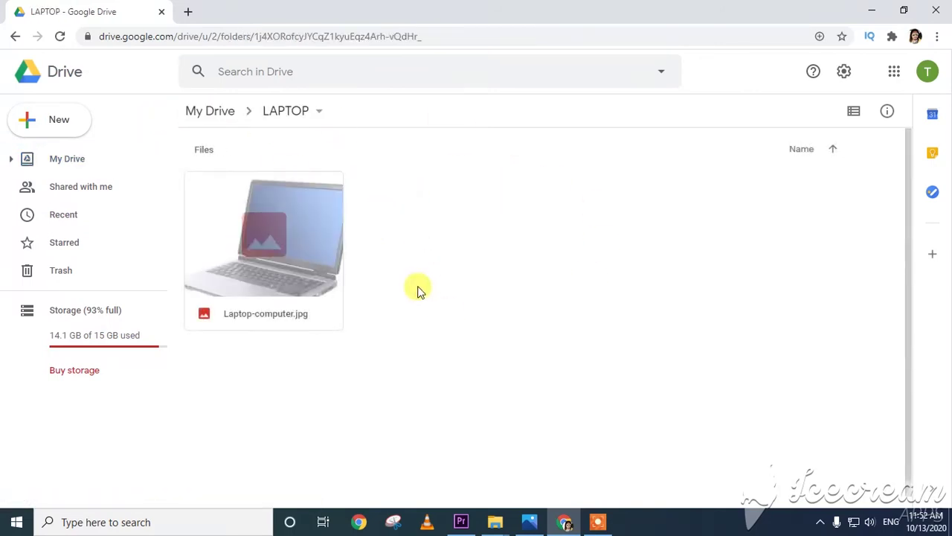
left_click(212, 113)
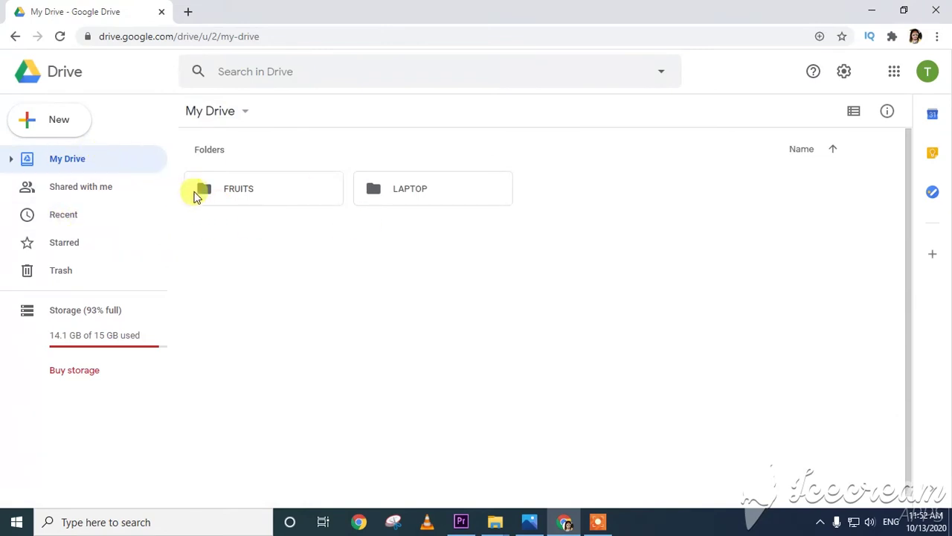
left_click(255, 200)
- Share the FRUITS folder with a suggested contact as Viewer and send the invitation
right_click(255, 200)
left_click(236, 187)
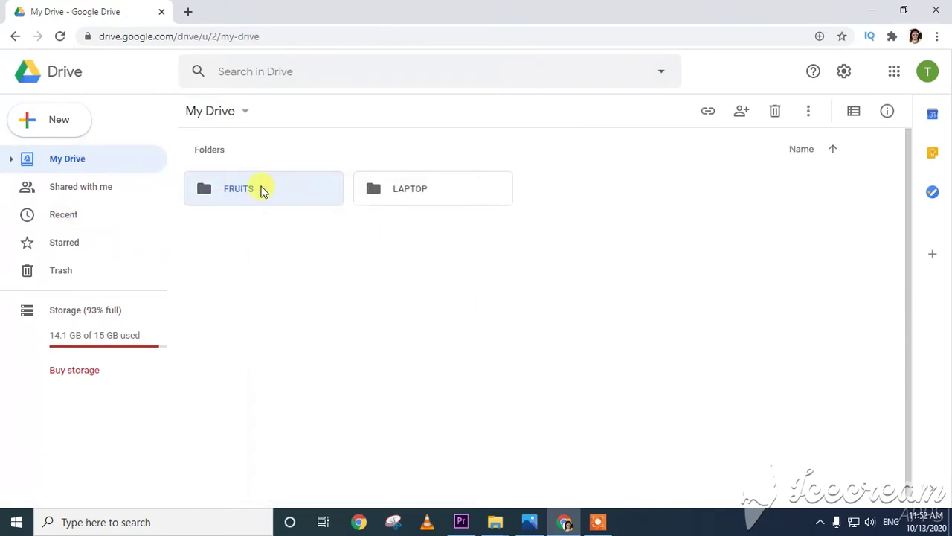
right_click(282, 194)
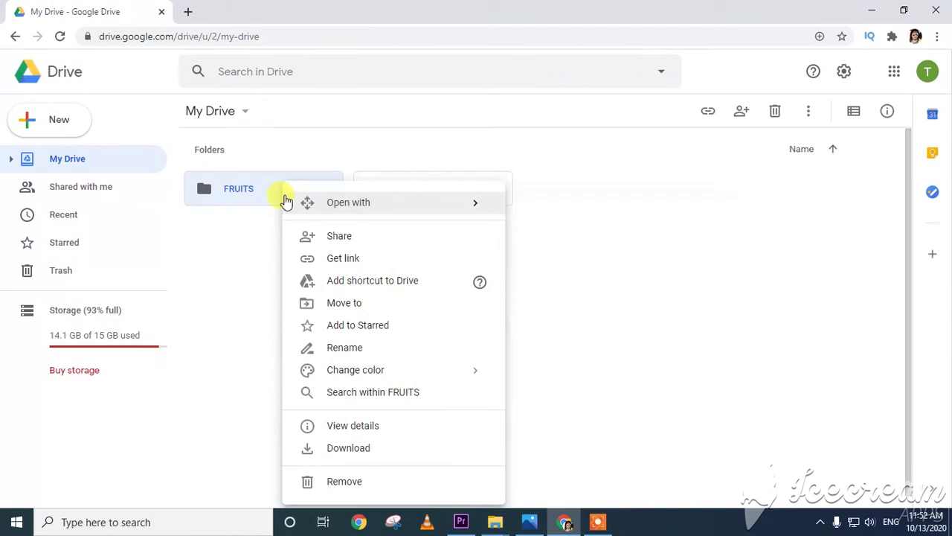
left_click(342, 243)
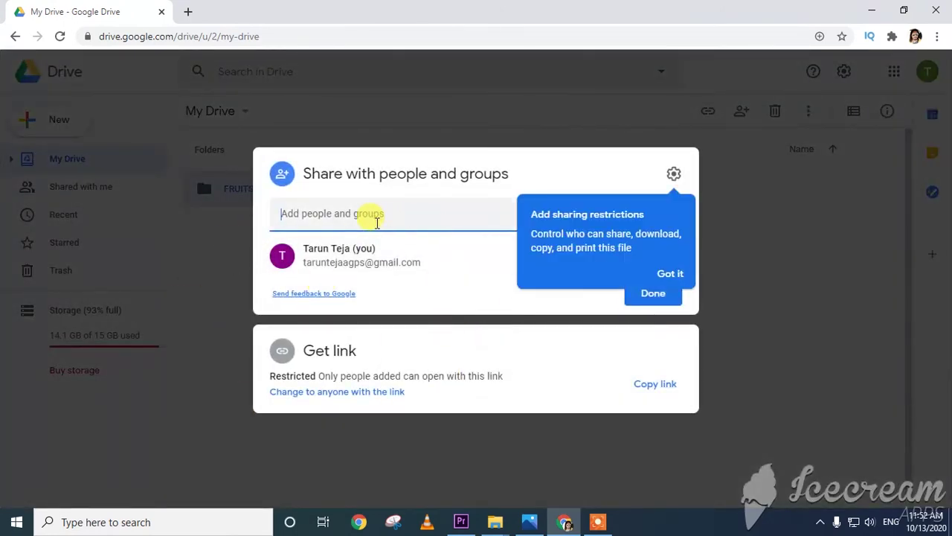
left_click(376, 220)
left_click(342, 250)
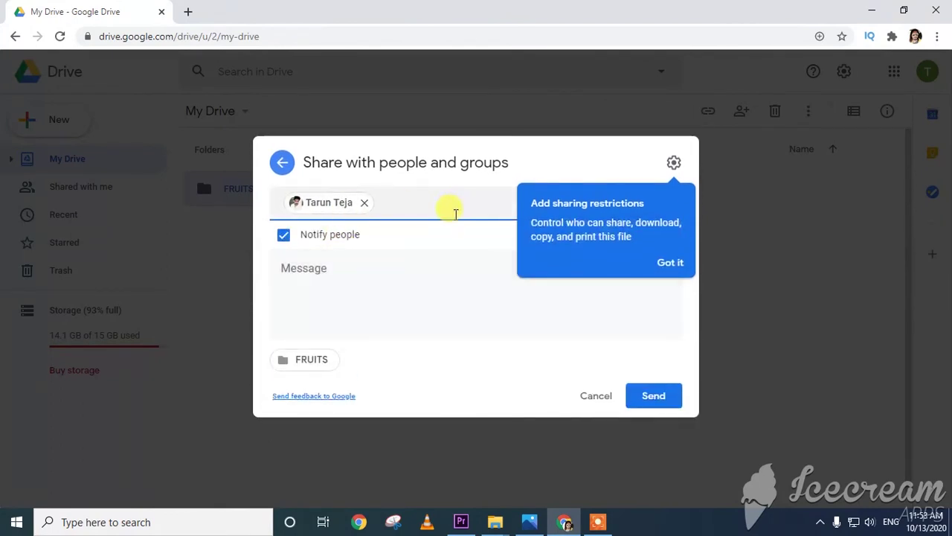
left_click(669, 263)
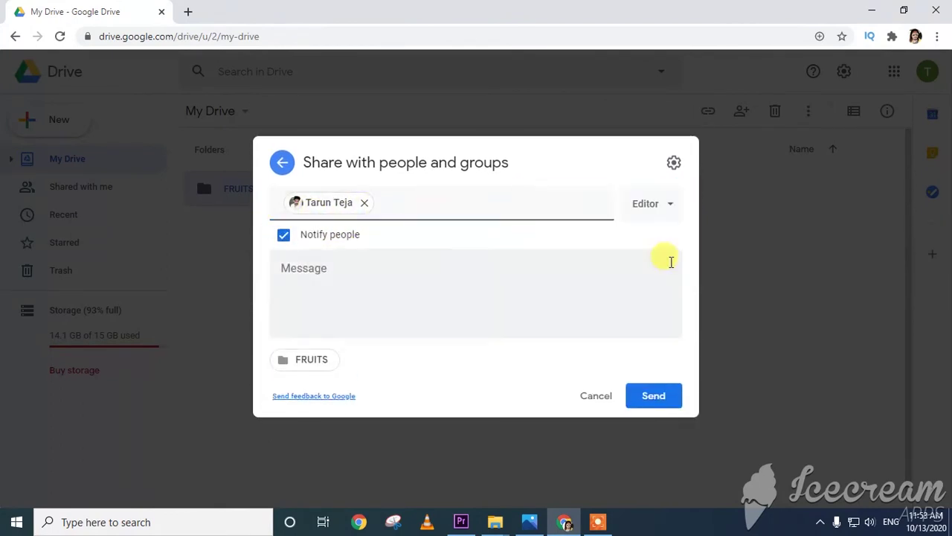
left_click(335, 279)
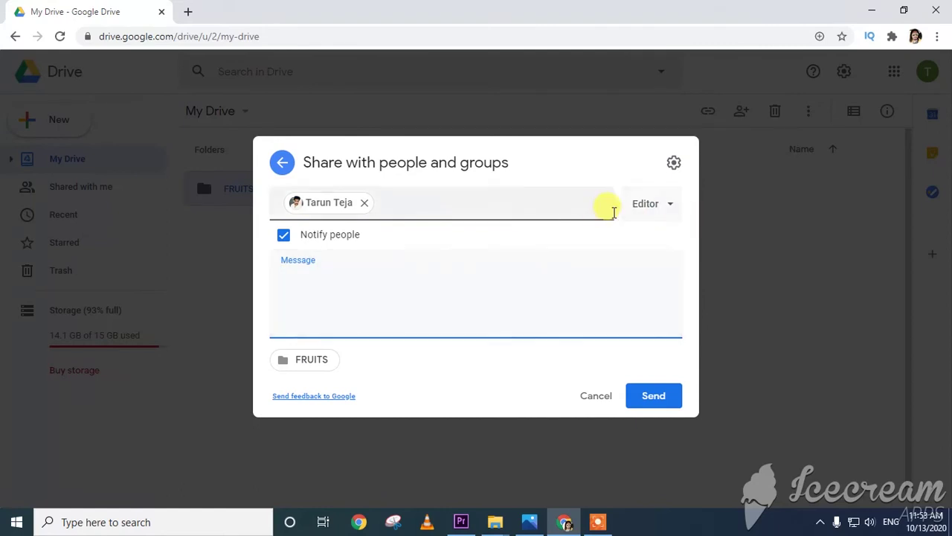
left_click(658, 210)
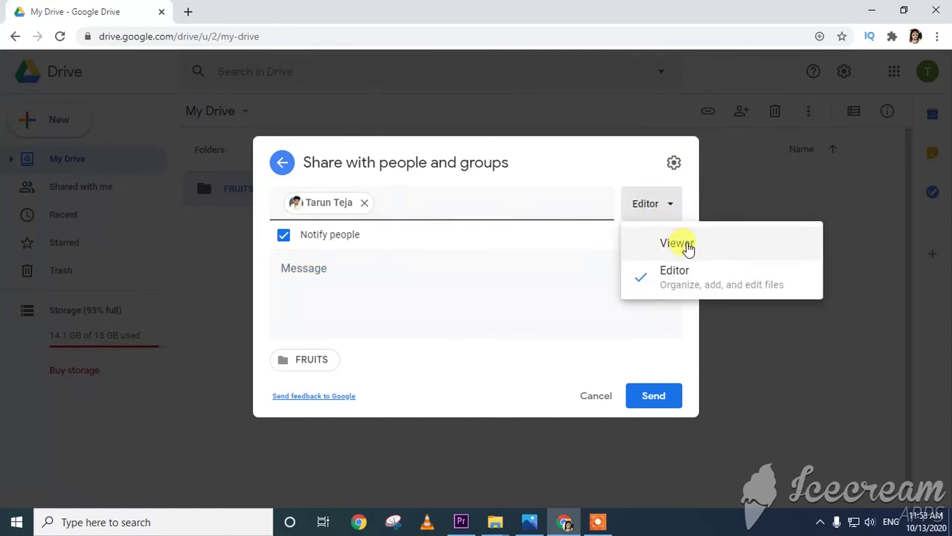
left_click(686, 246)
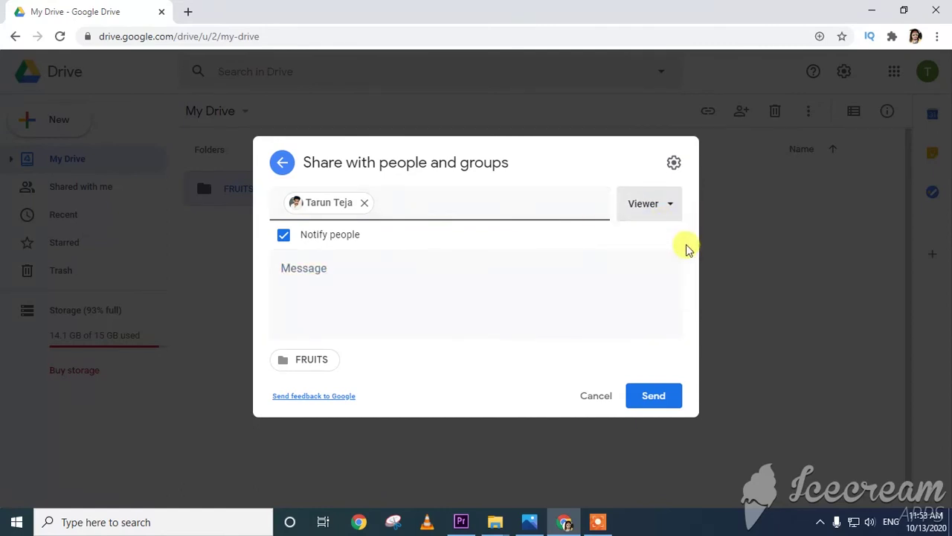
left_click(659, 397)
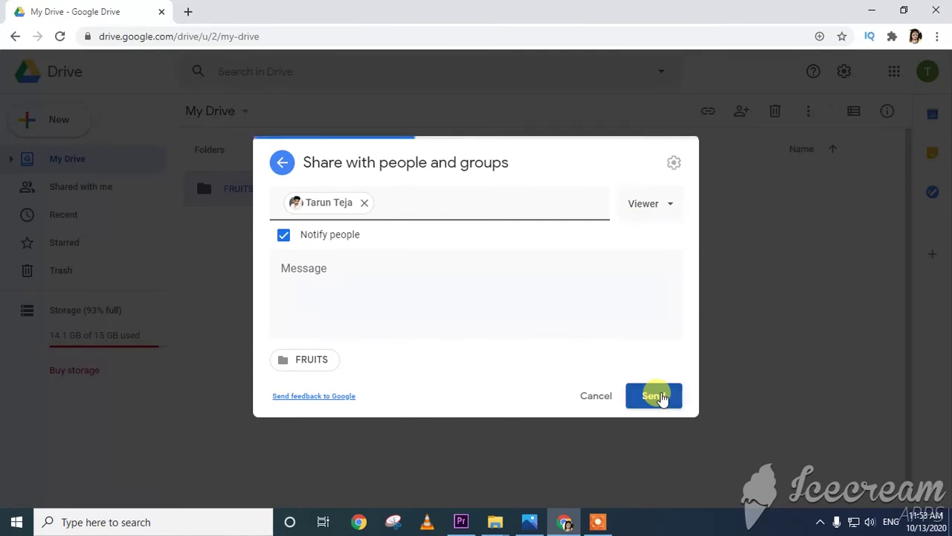